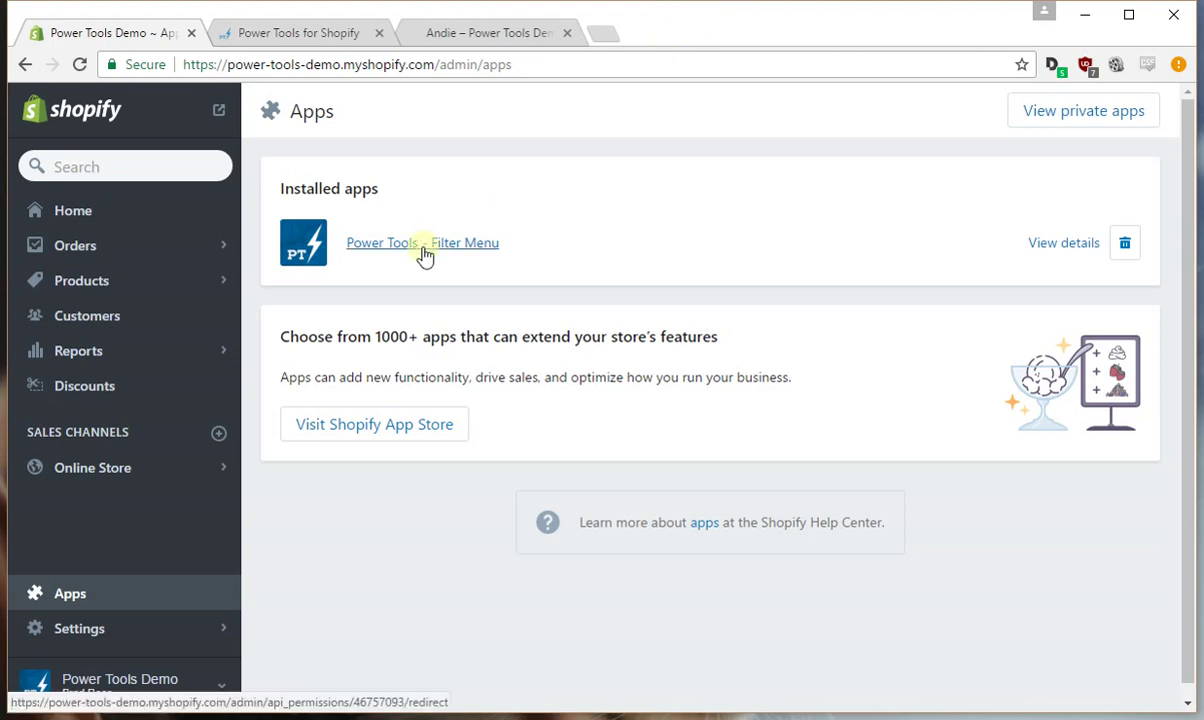
Switch to Power Tools for Shopify and create a filter group titled "Board Shape" in the Filter Menu
left_click(328, 33)
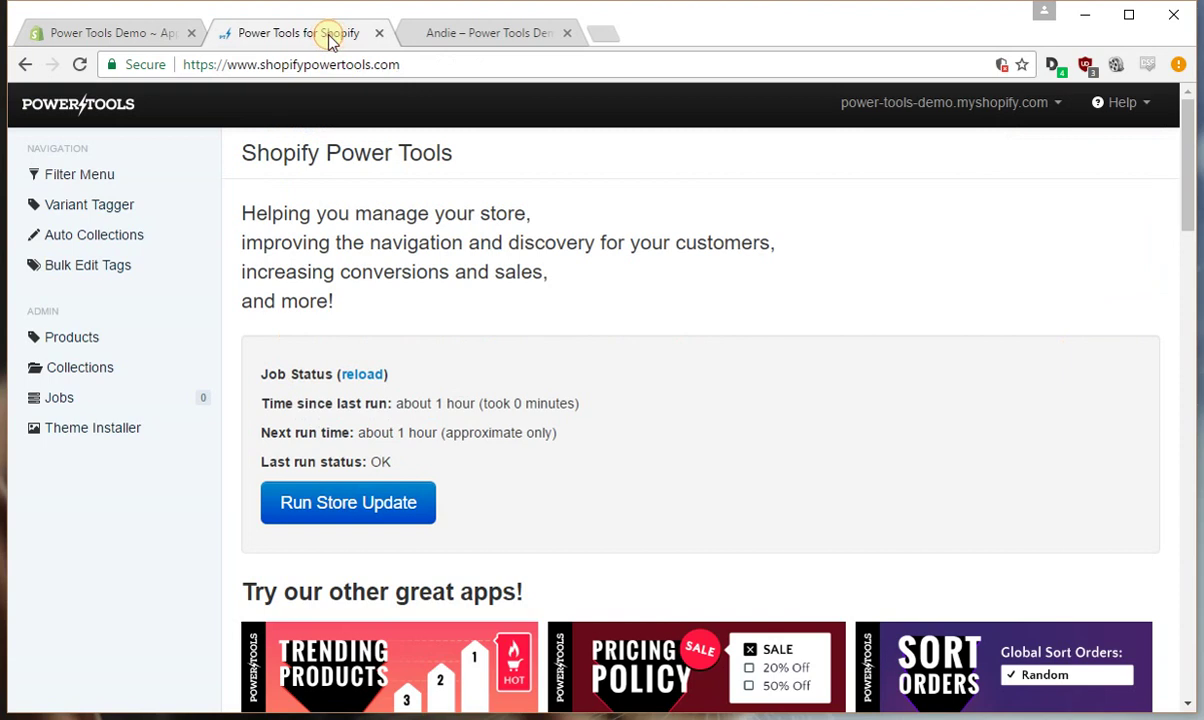
left_click(91, 180)
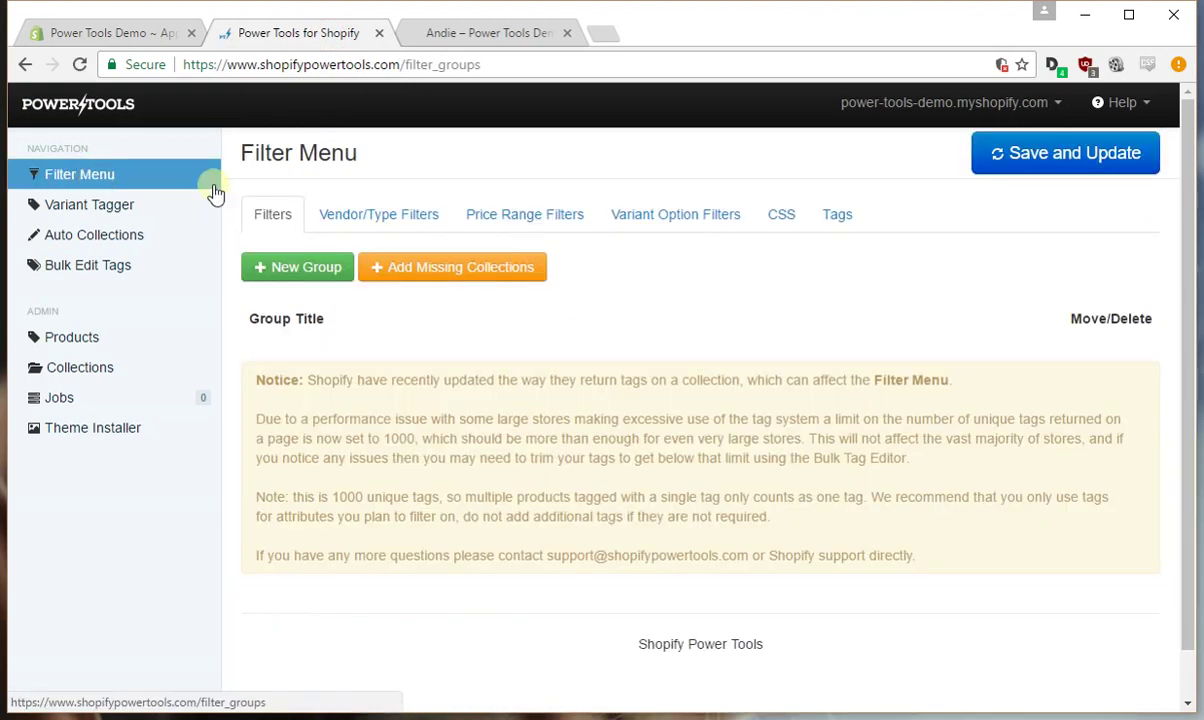
left_click(300, 268)
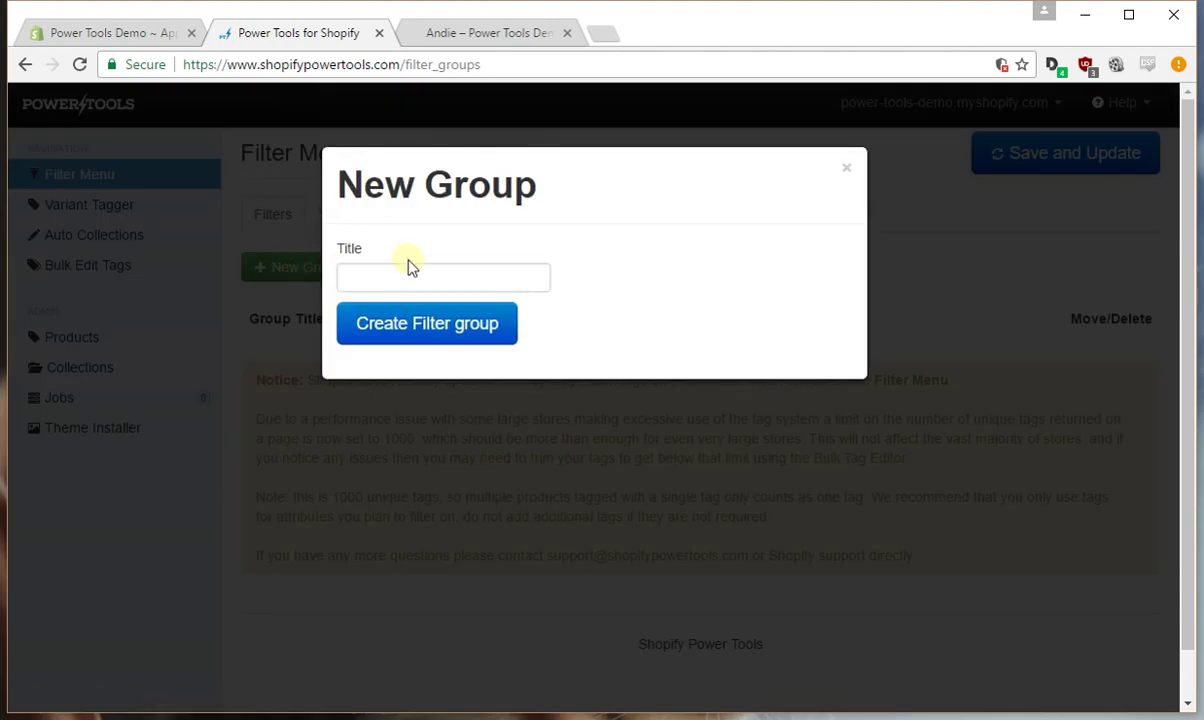
left_click(413, 275)
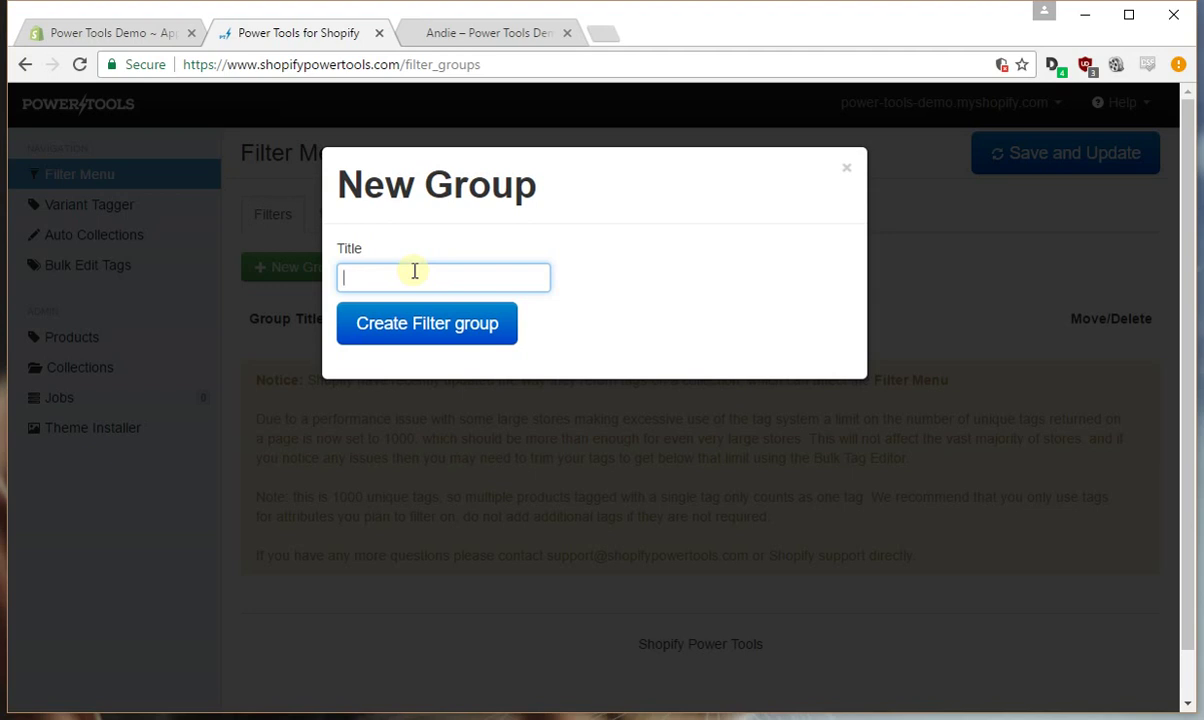
type("B")
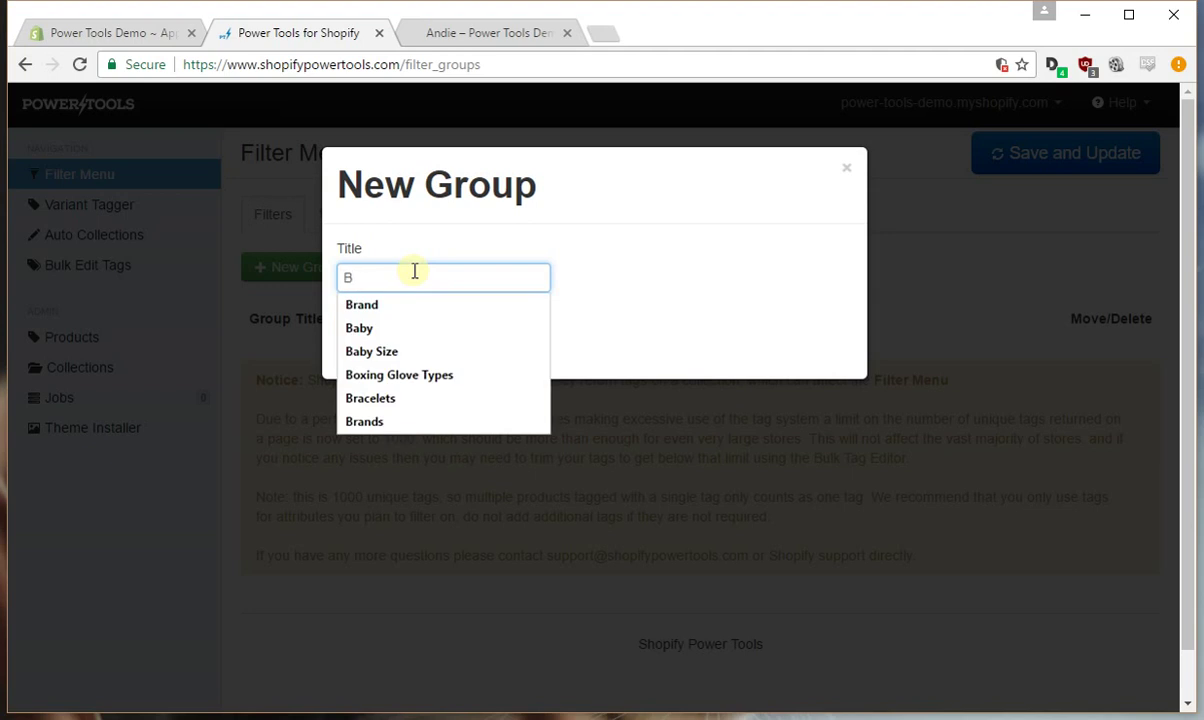
type("or")
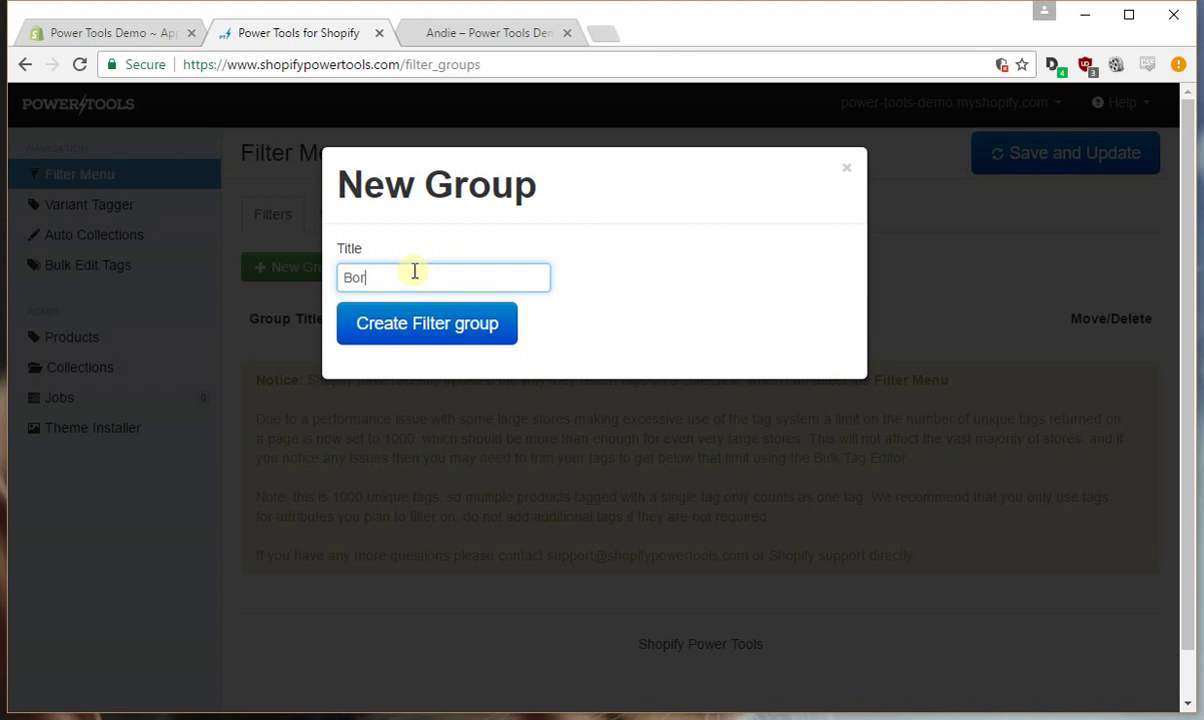
type("rd Shape")
left_click(385, 322)
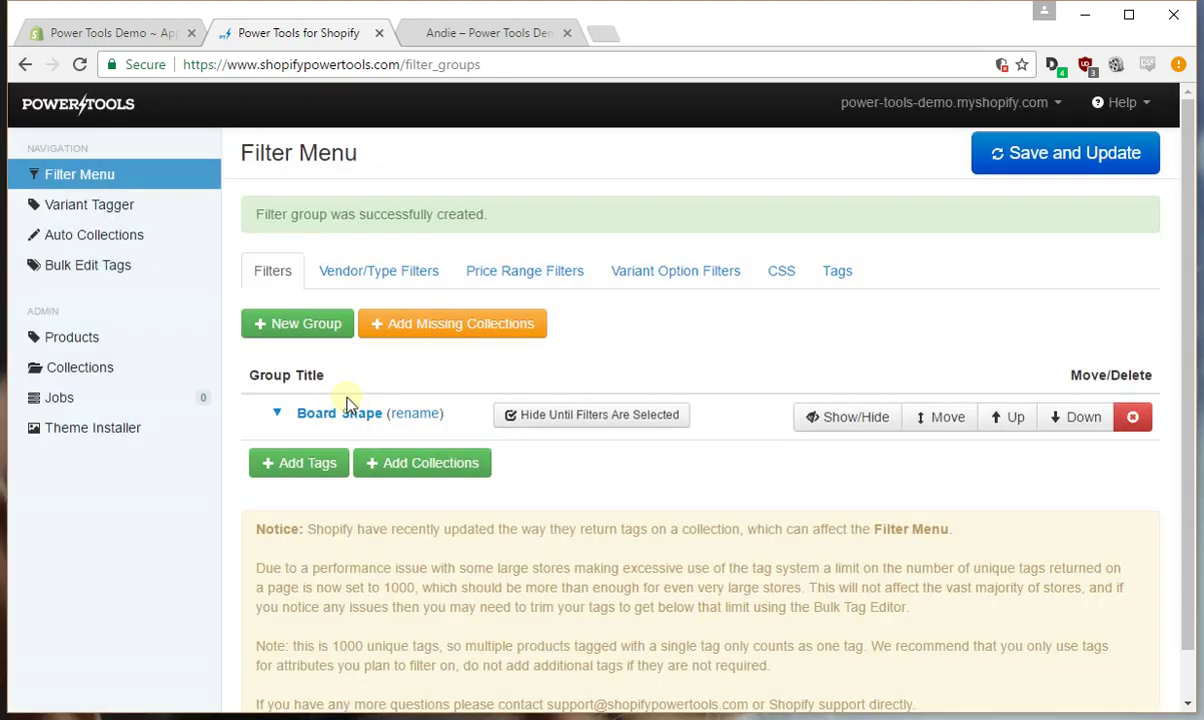
Start adding tag filters to the Board Shape group, listing camber and rocker on separate lines
left_click(318, 476)
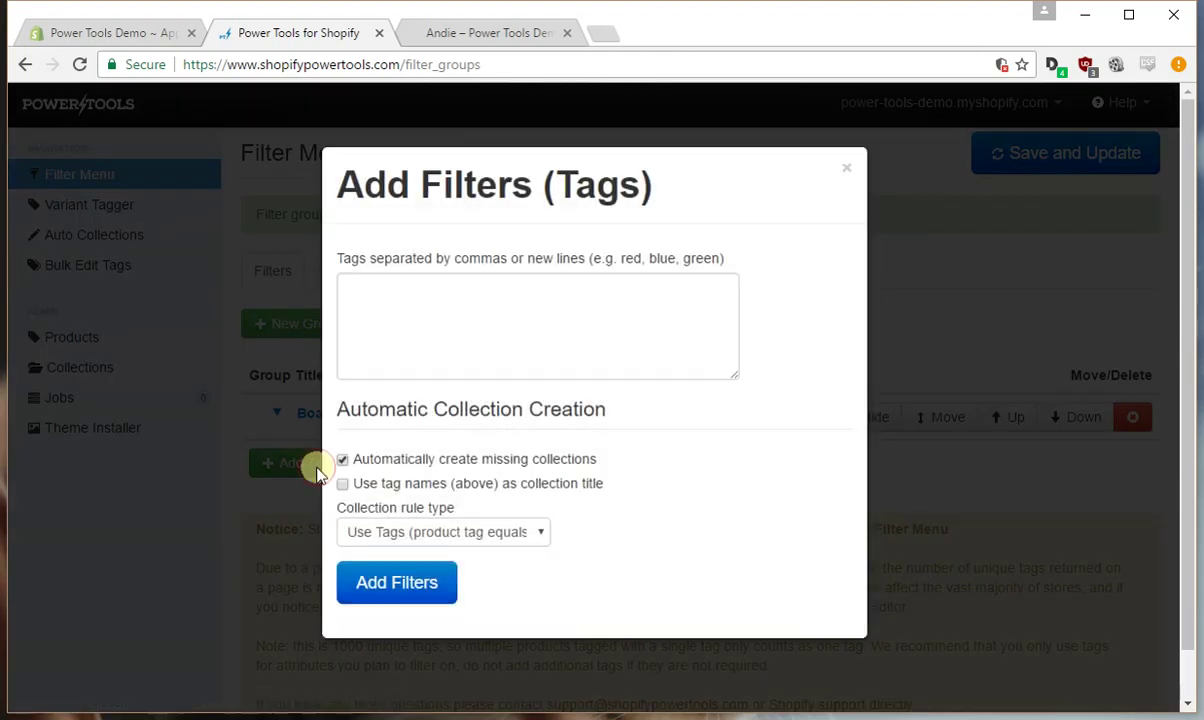
left_click(452, 318)
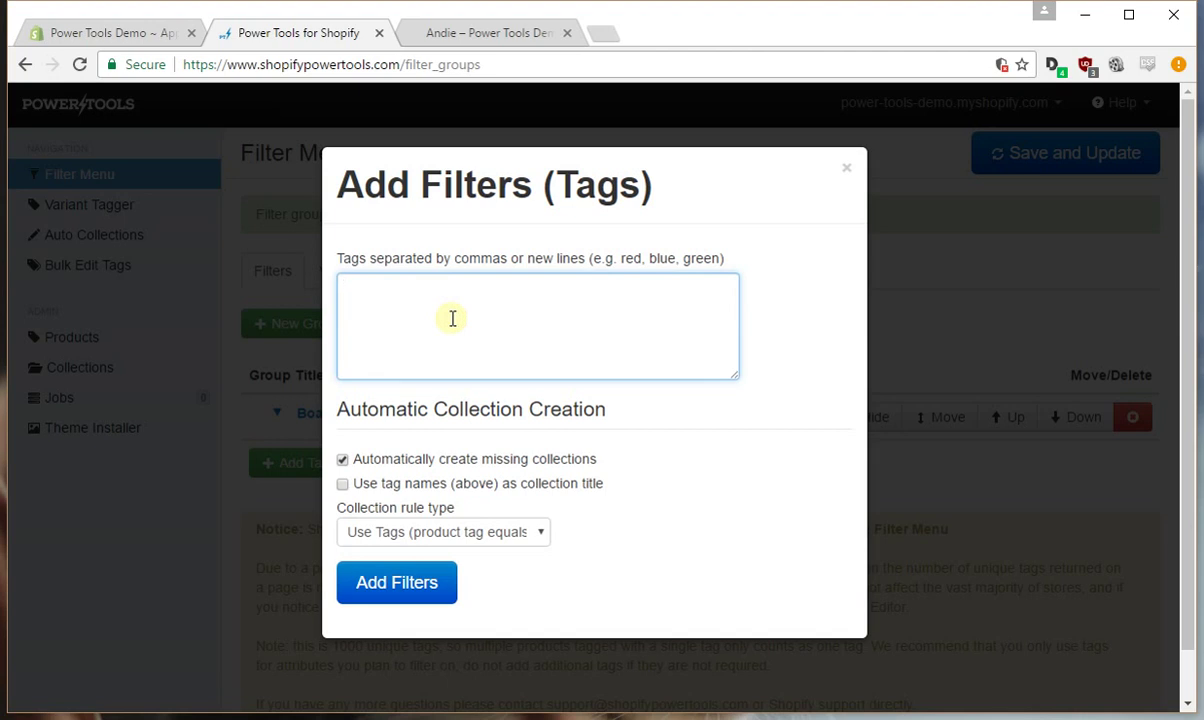
type("camber")
key("Return")
type("rocker")
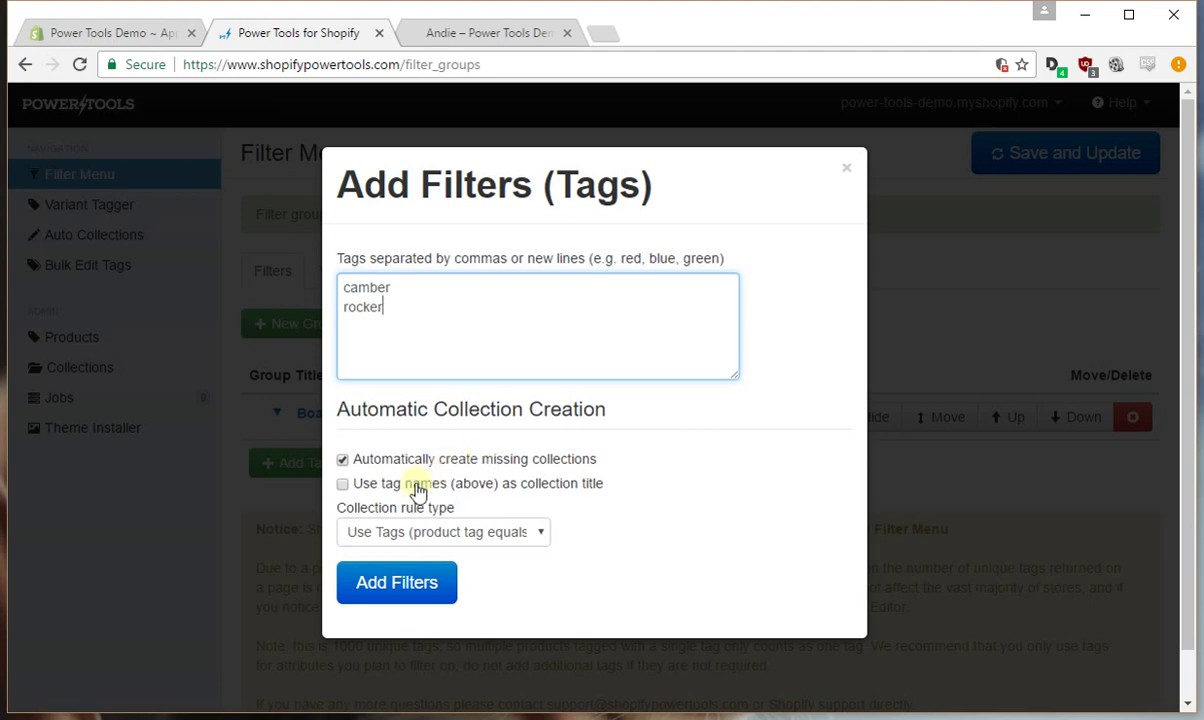
Use the tag names as collection titles and capitalize the two listed tags as Camber and Rocker
left_click(417, 487)
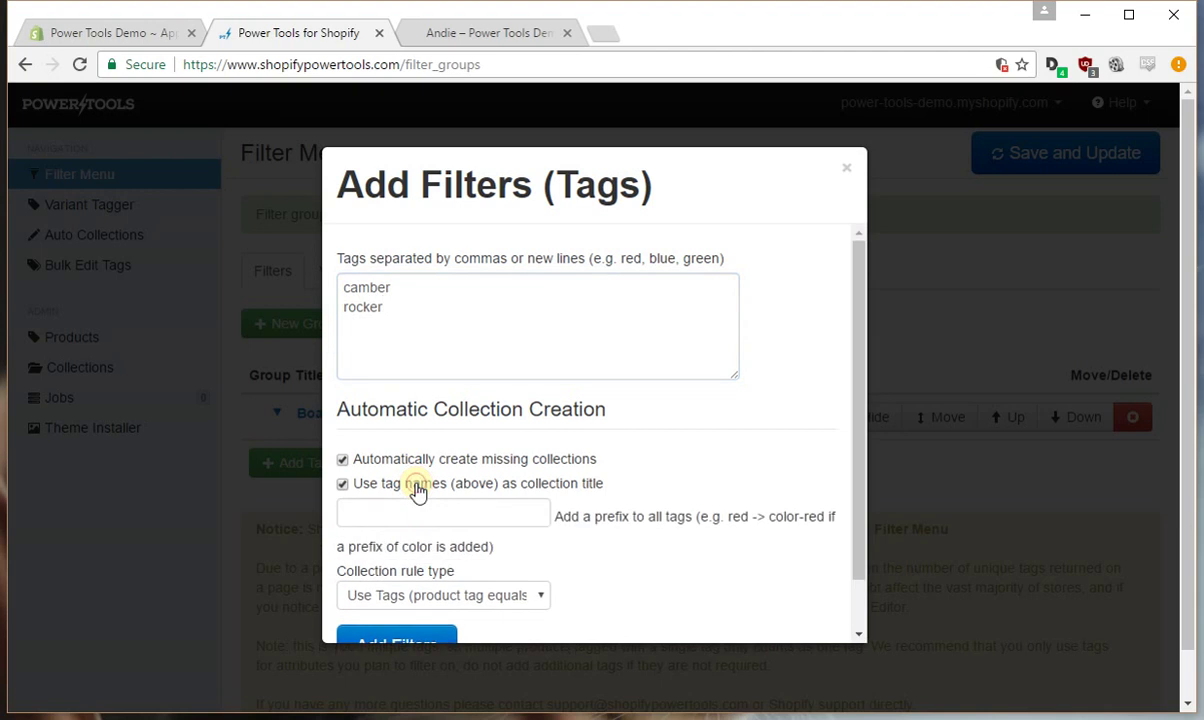
left_click(350, 288)
key("BackSpace")
type("C")
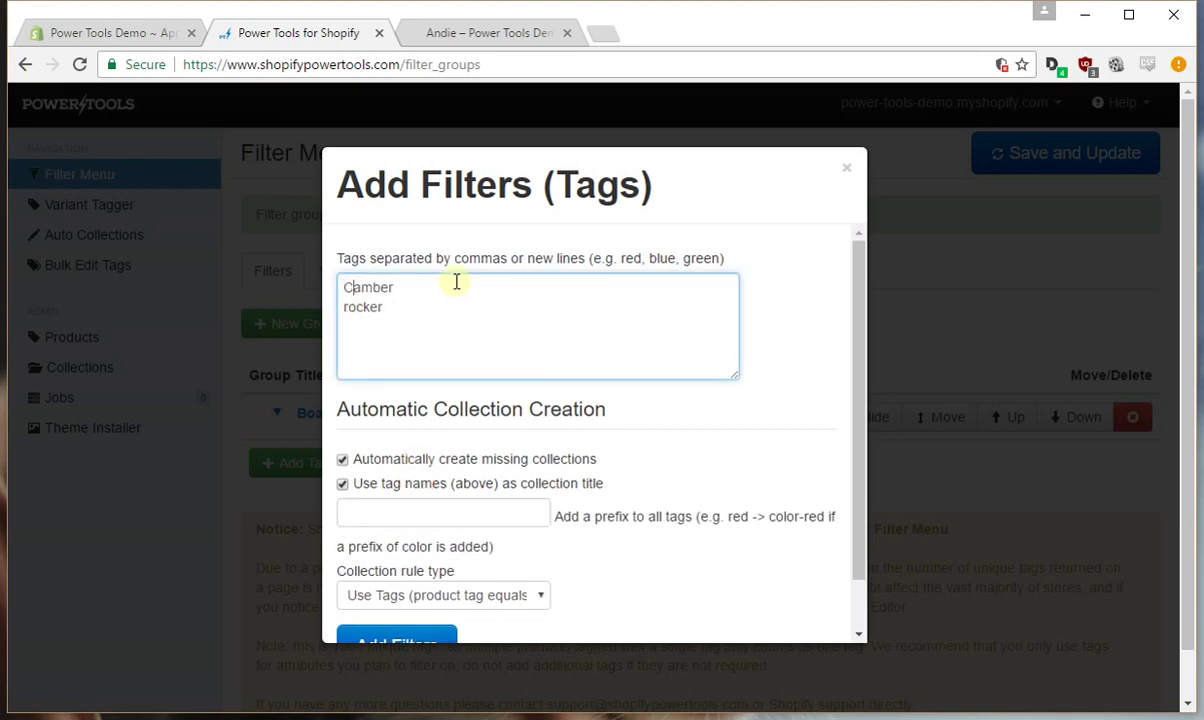
key("Down")
key("BackSpace")
type("R")
left_click_drag(392, 307, 340, 282)
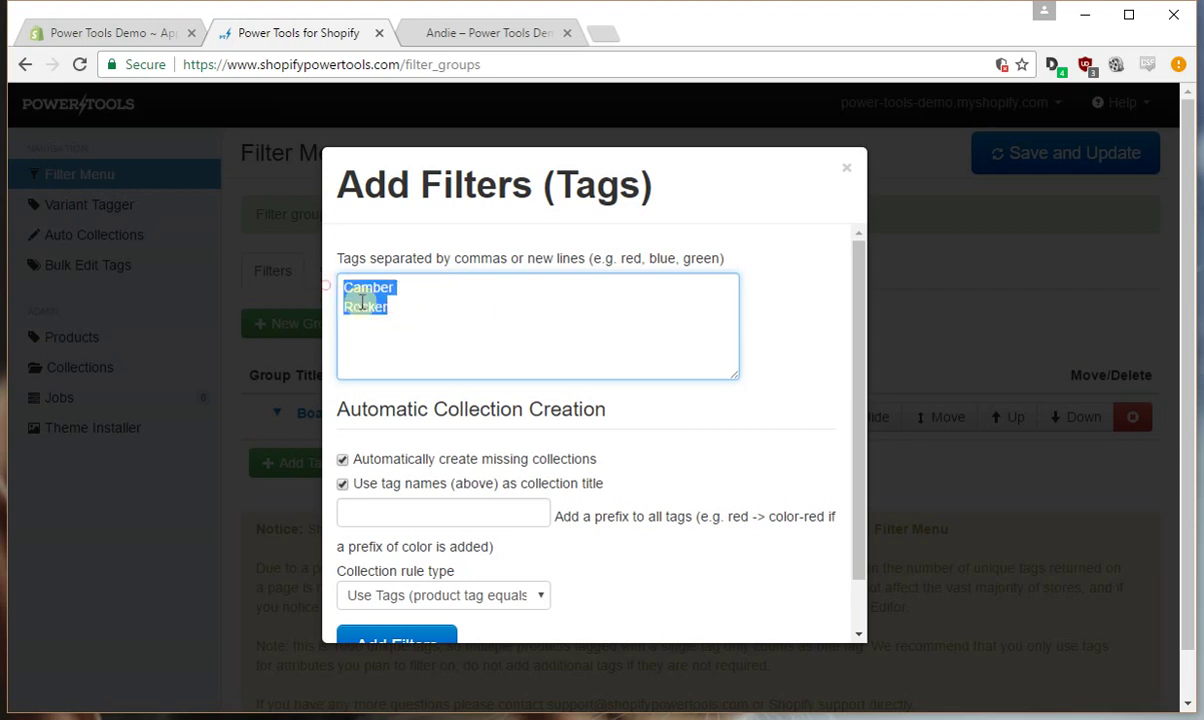
left_click(390, 306)
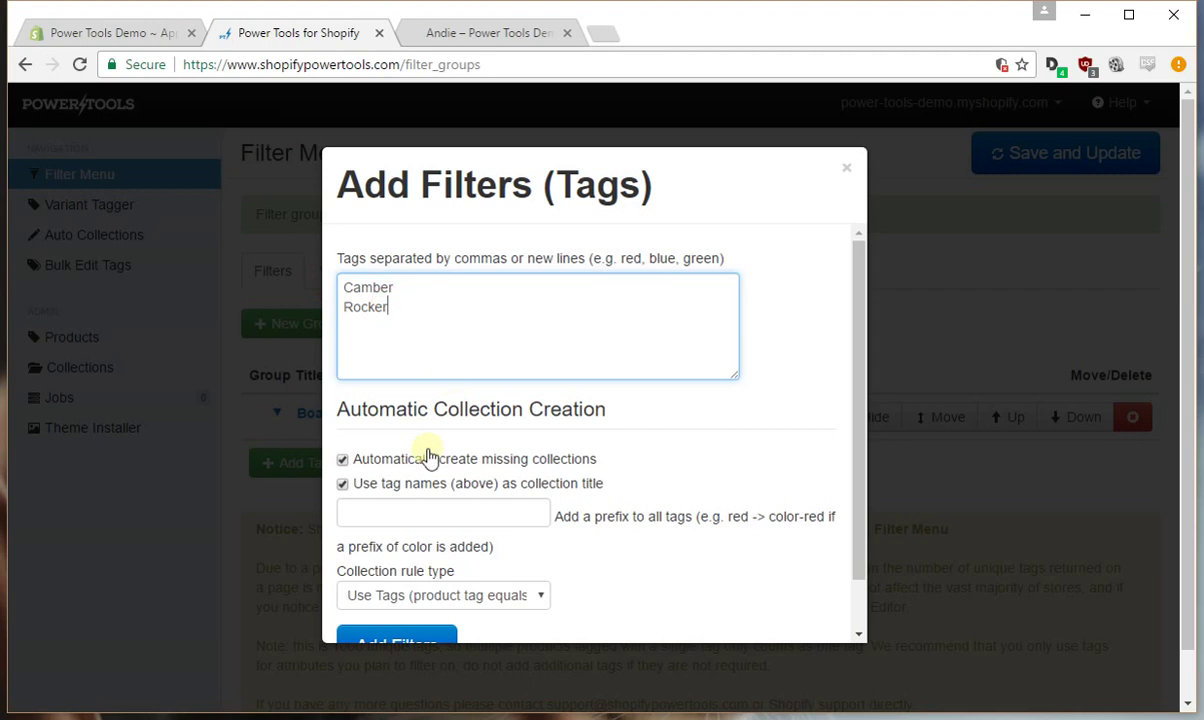
Set the prefix for all tags to "shape" and rewrite the first listed tag as shape-camber
left_click(443, 514)
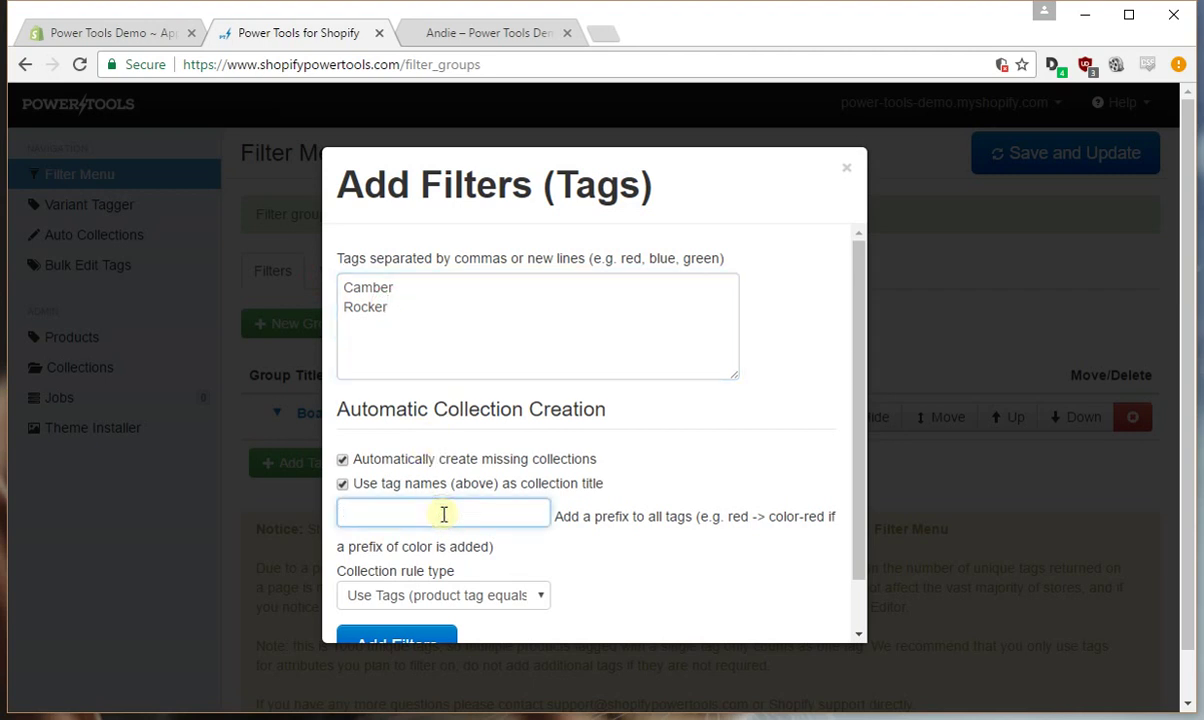
type("shape")
left_click(345, 284)
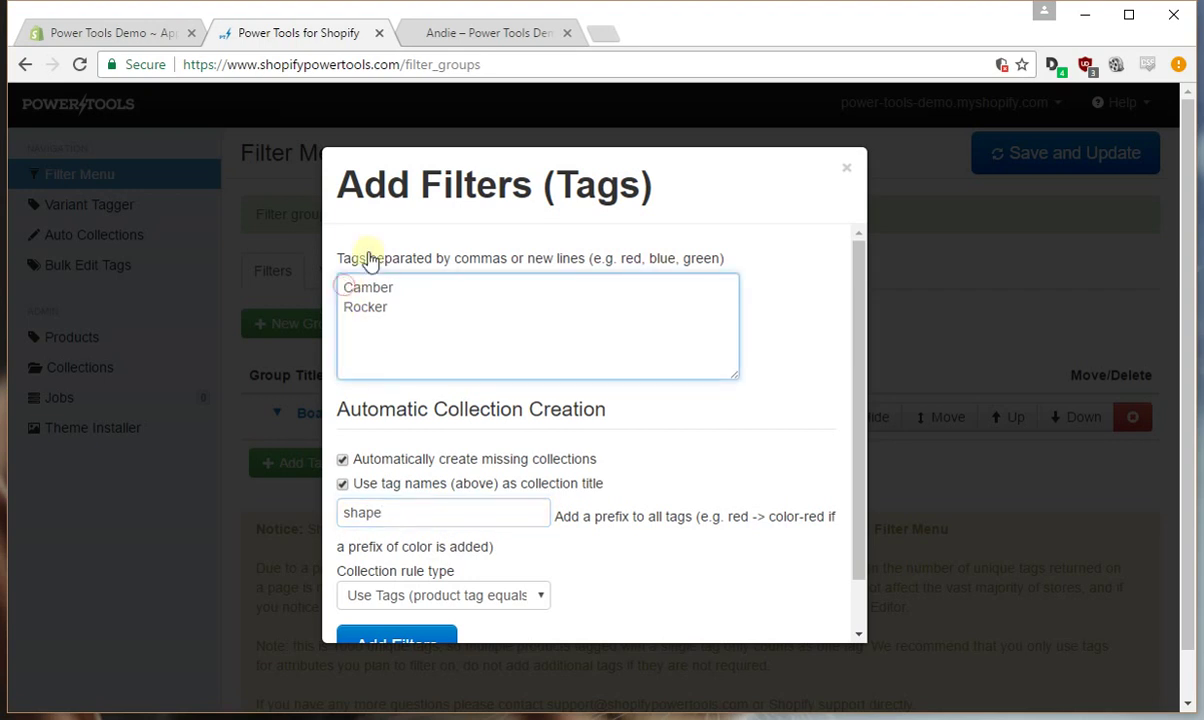
type("shape")
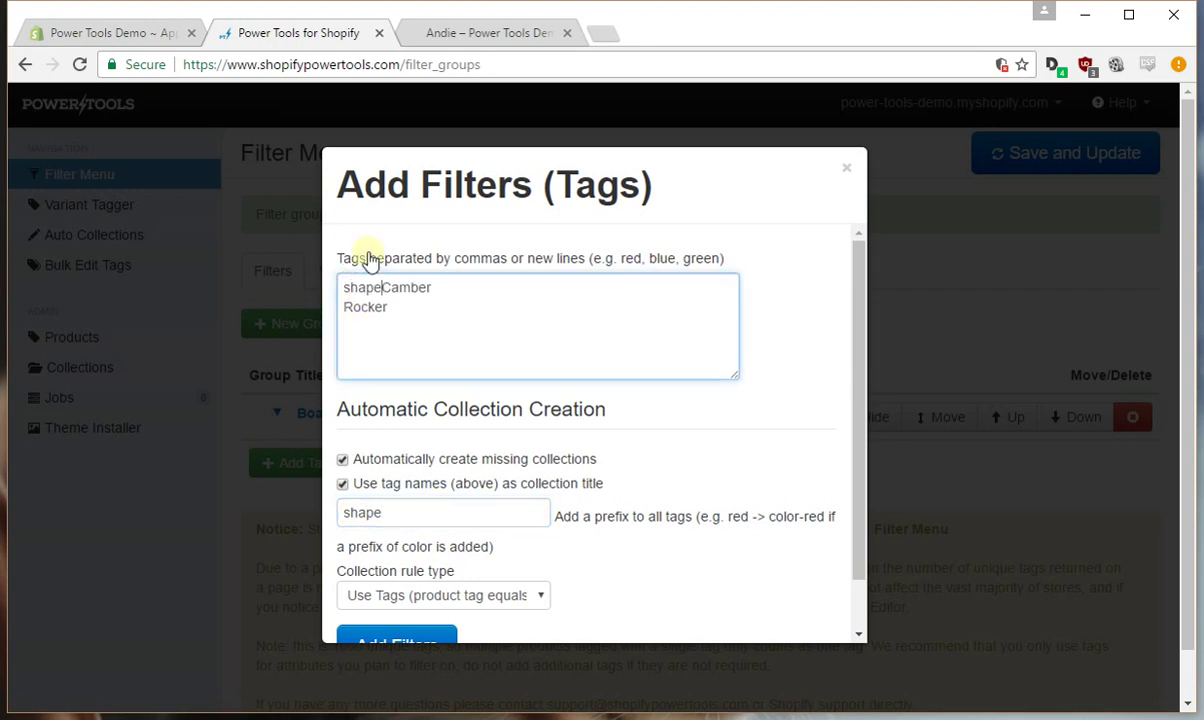
key("Delete")
type("-c")
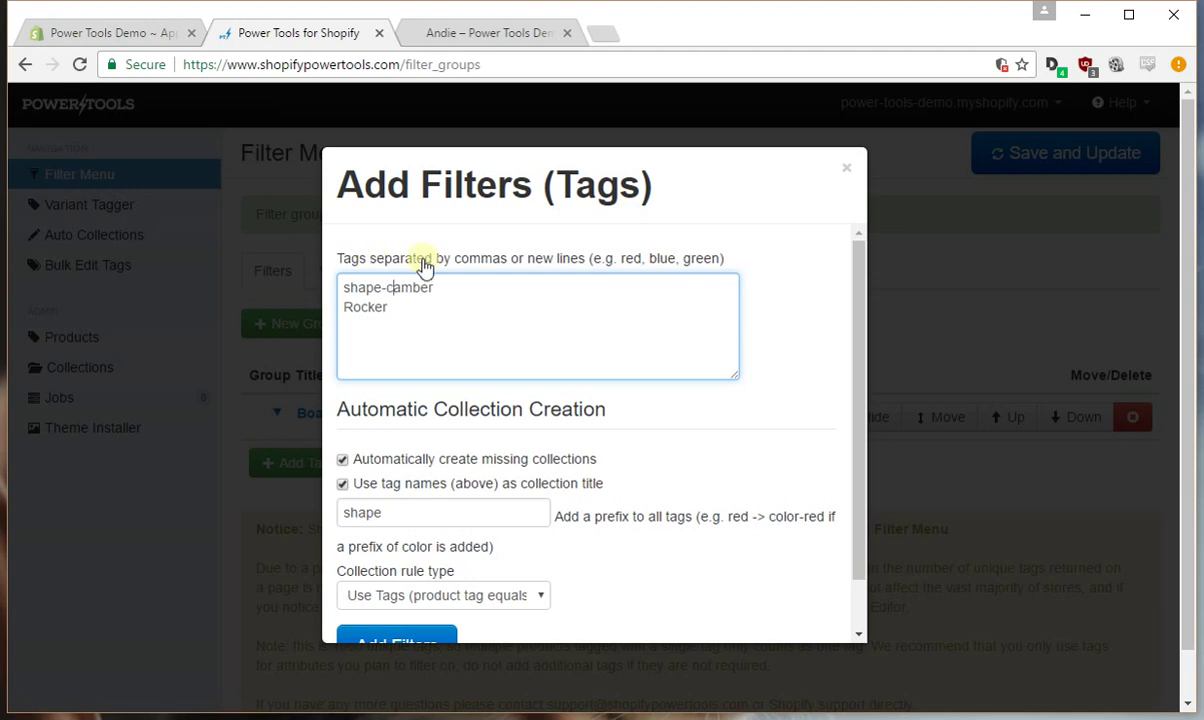
Remove the shape- prefix from the first listed tag and restore it to Camber
key("BackSpace")
key("BackSpace")
key("BackSpace")
key("BackSpace")
key("BackSpace")
key("BackSpace")
key("BackSpace")
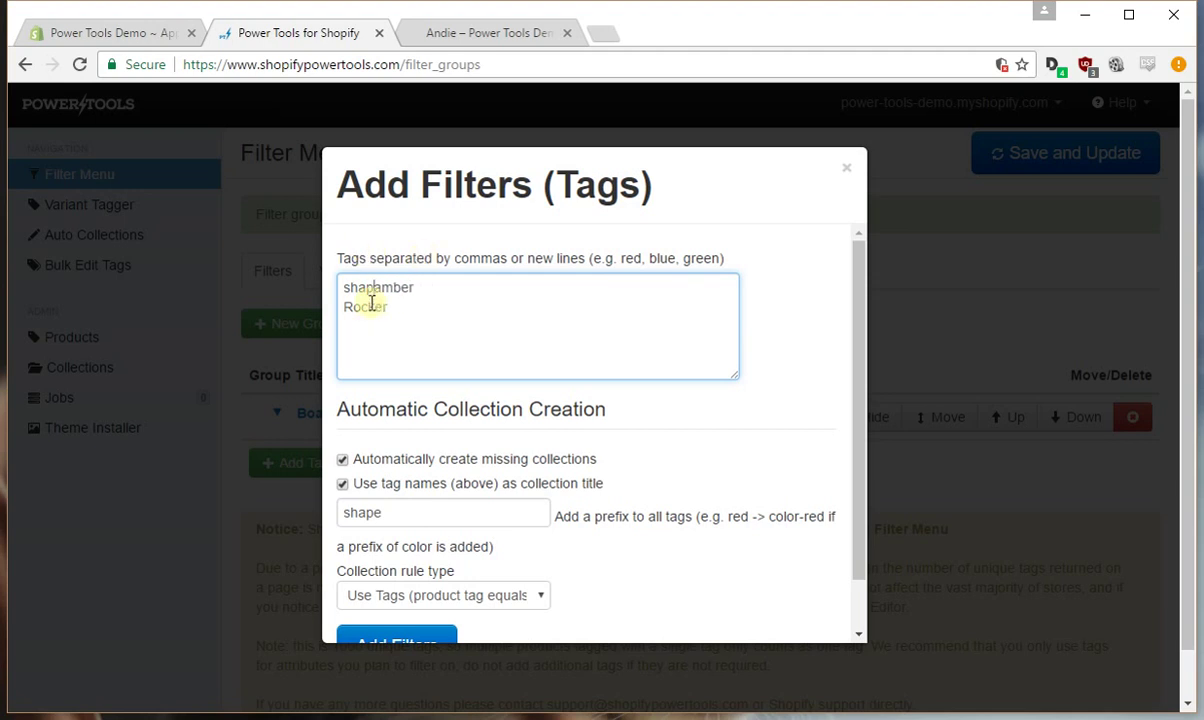
type("C")
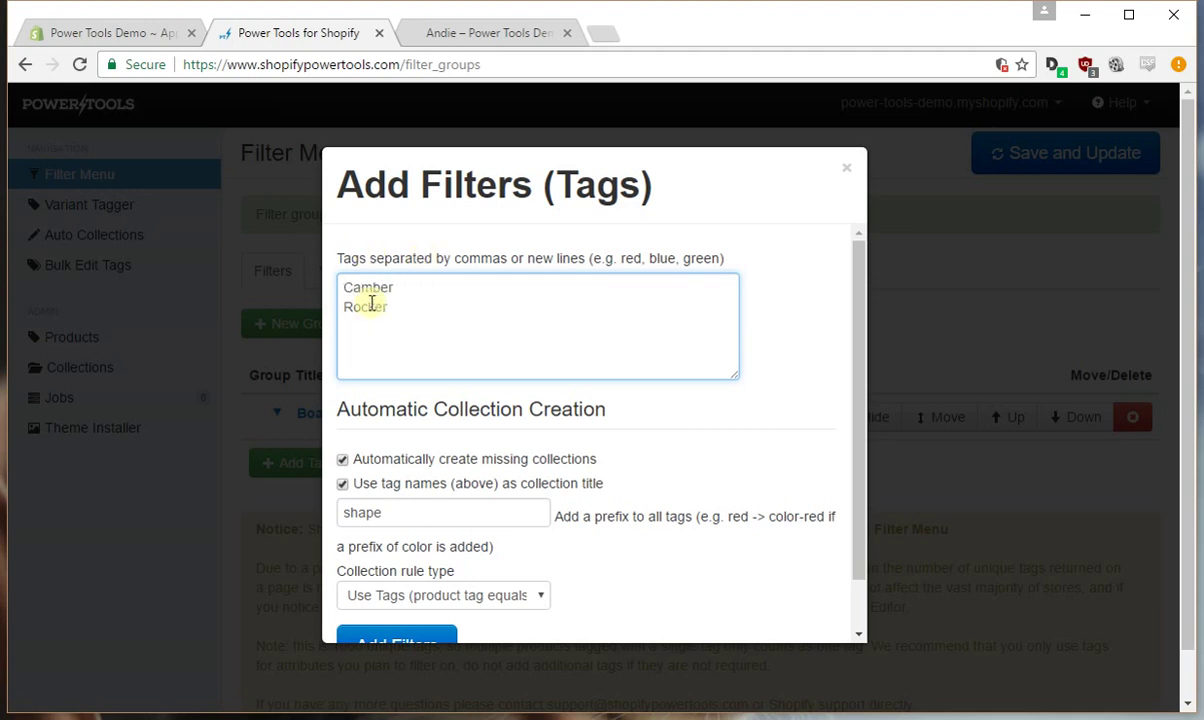
Clear the tag prefix and turn off using tag names as collection titles
left_click(342, 486)
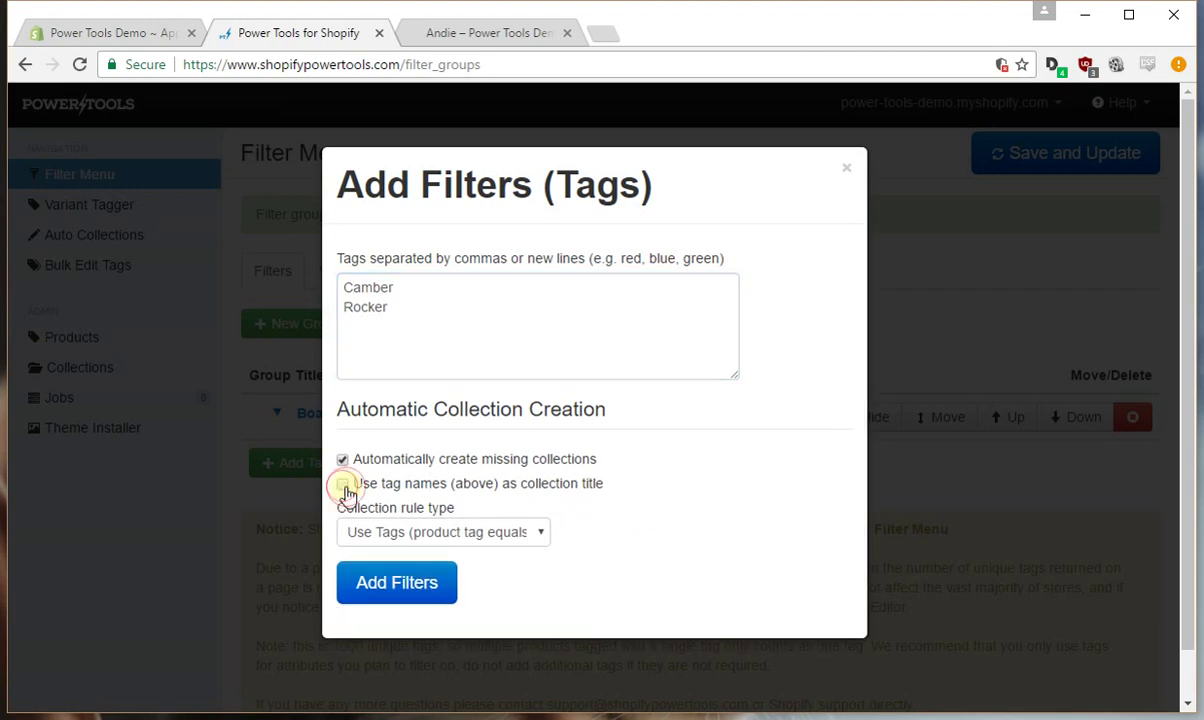
left_click(342, 484)
double_click(424, 516)
key("BackSpace")
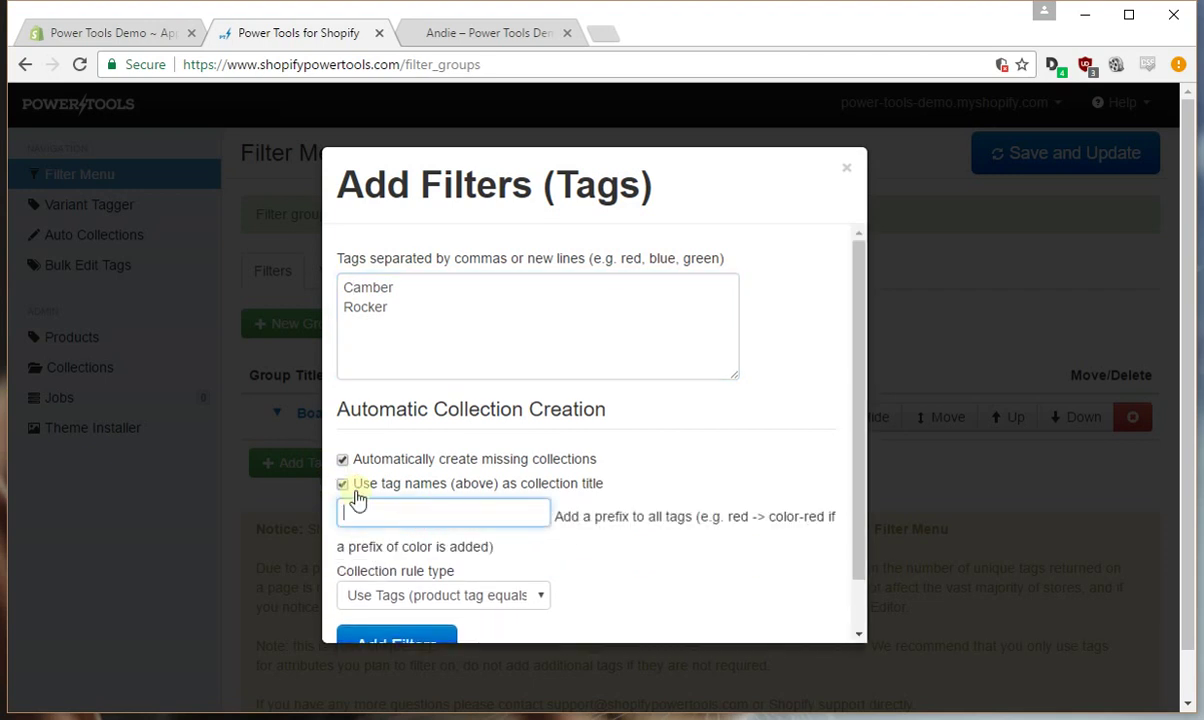
left_click(342, 484)
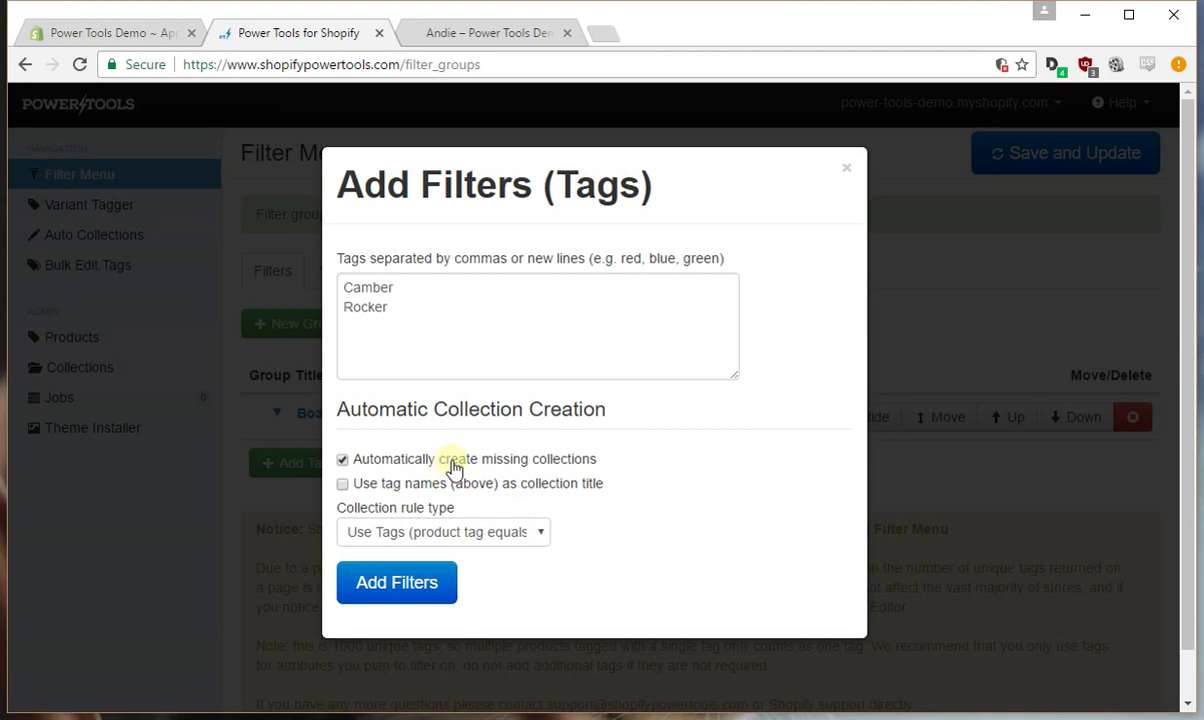
Review the collection rule types, keep Use Tags, and add the Camber and Rocker filters to the group
left_click(460, 533)
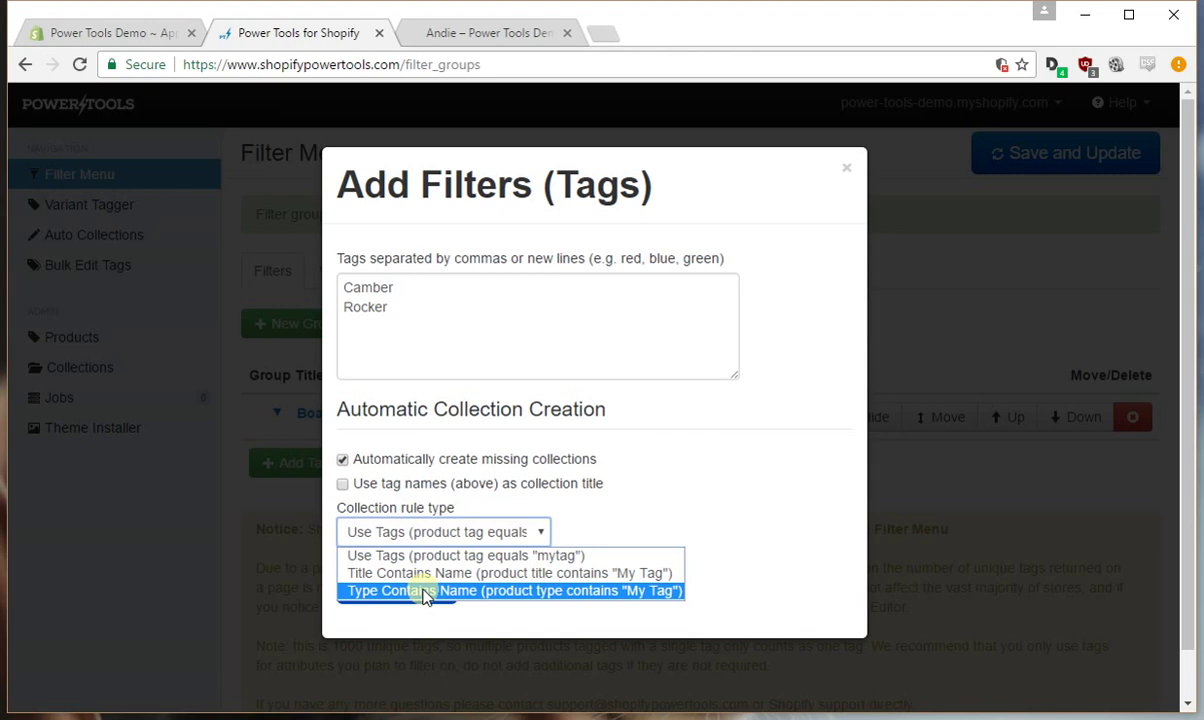
left_click(459, 533)
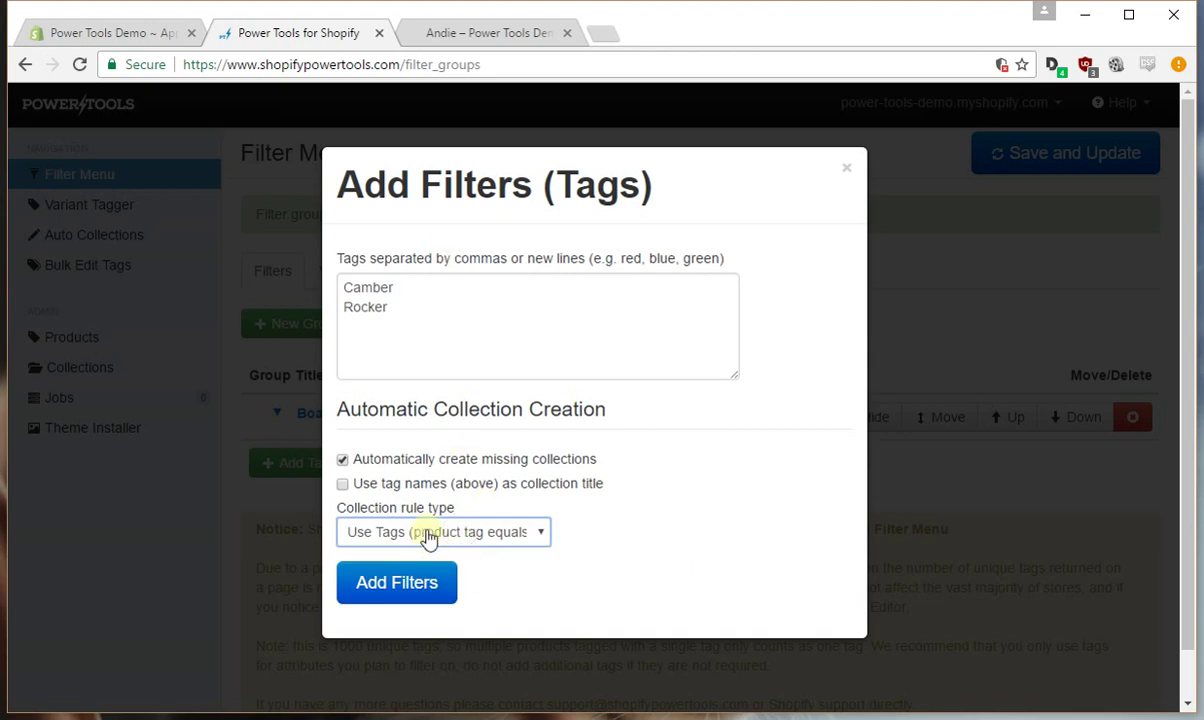
left_click(410, 592)
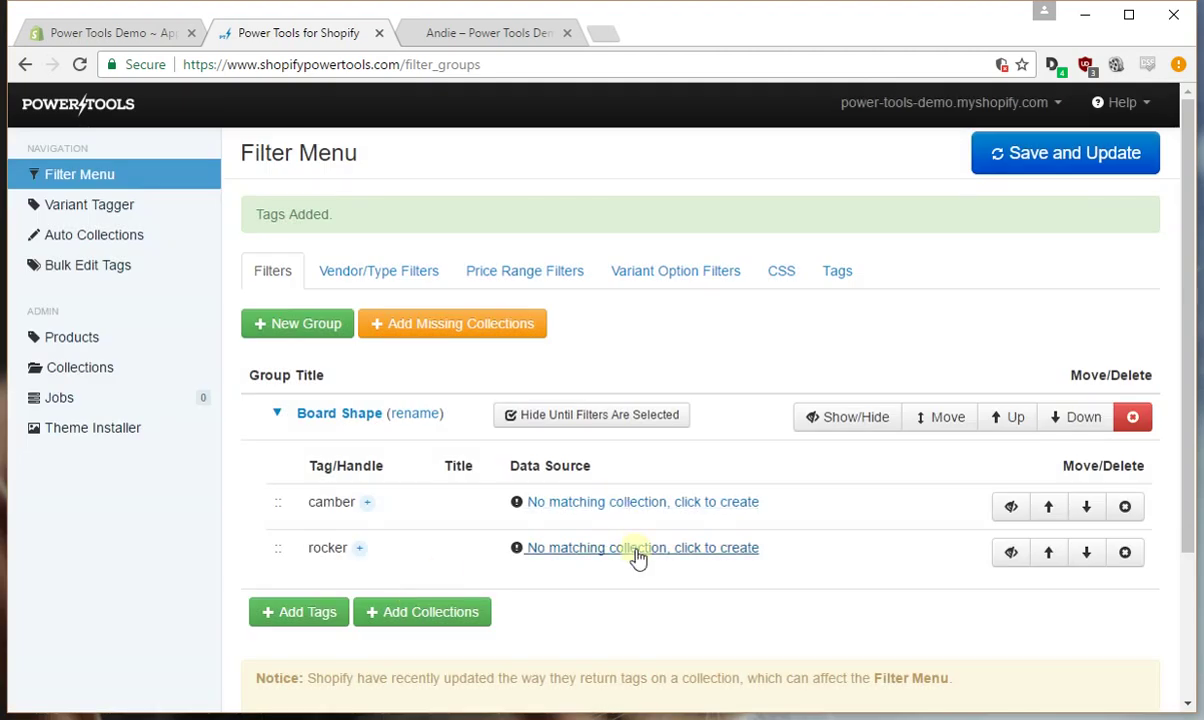
Refresh the Filter Menu and examine the conditions and products of the collection behind the camber filter
left_click(80, 177)
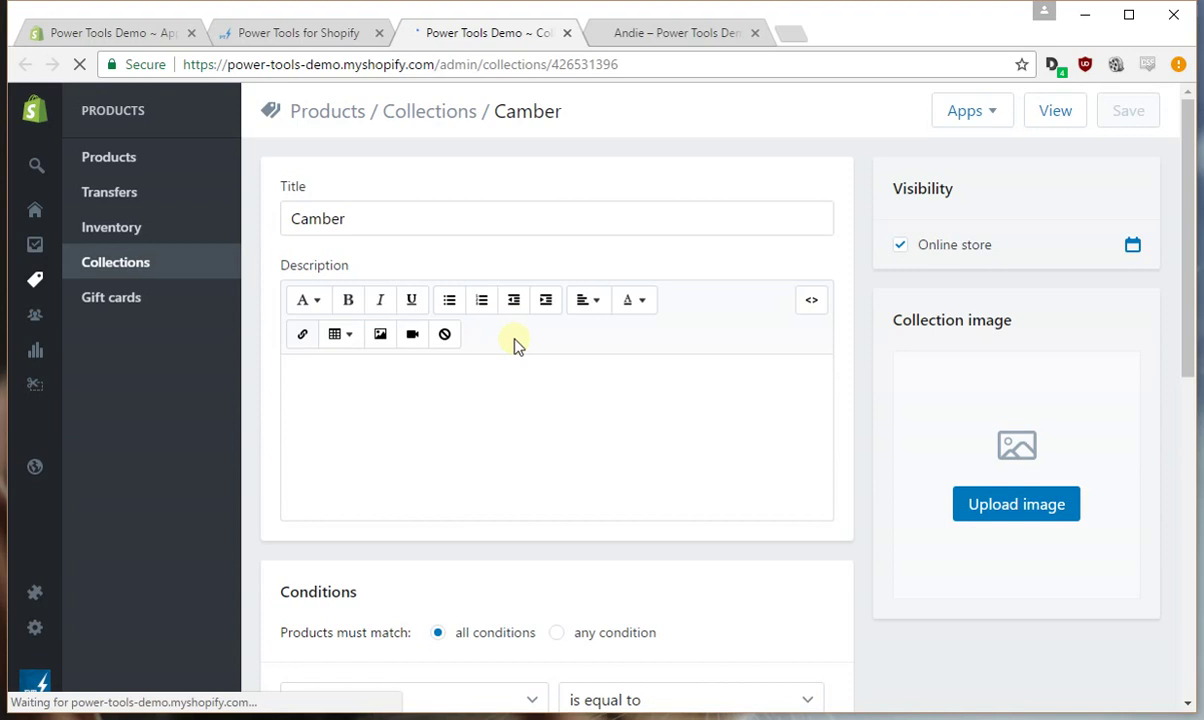
scroll(535, 376, "down", 3)
scroll(535, 376, "down", 3)
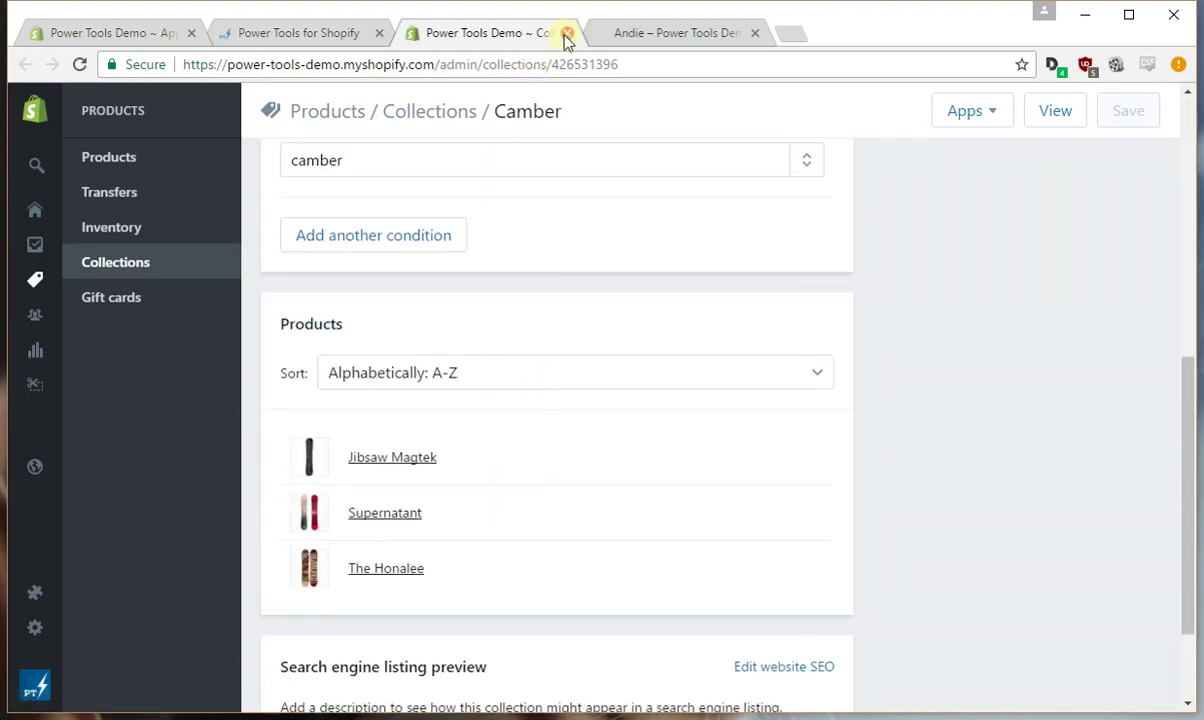
scroll(508, 347, "up", 3)
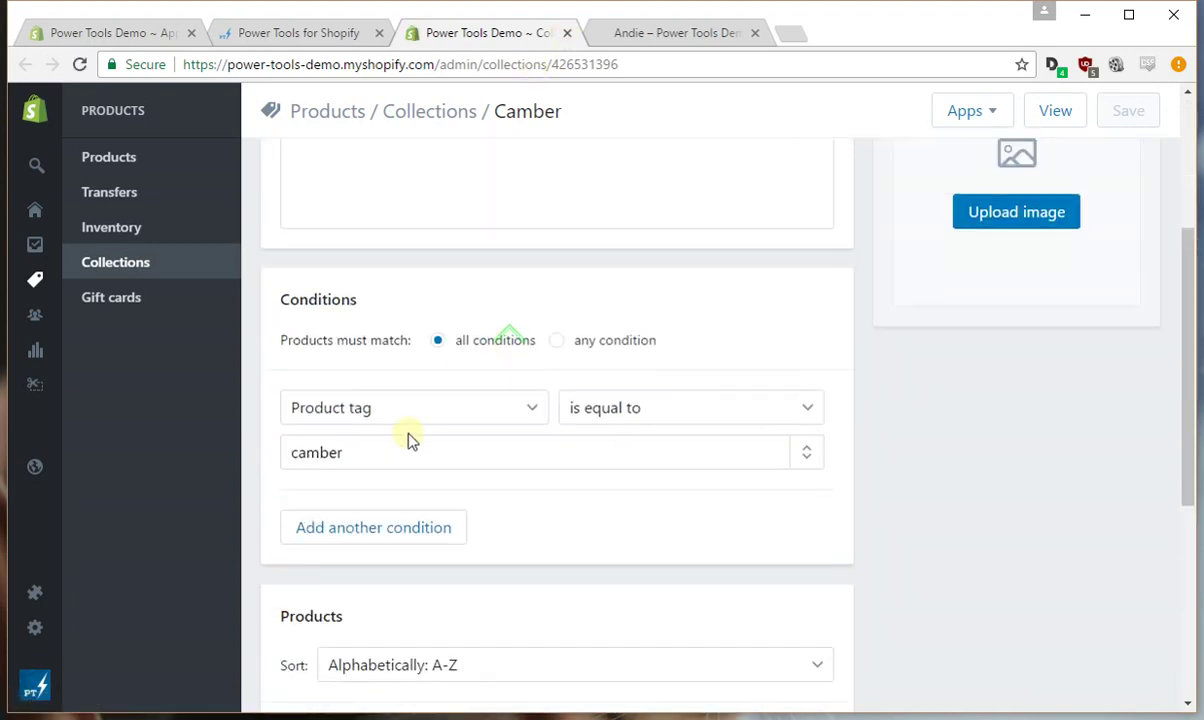
left_click(567, 33)
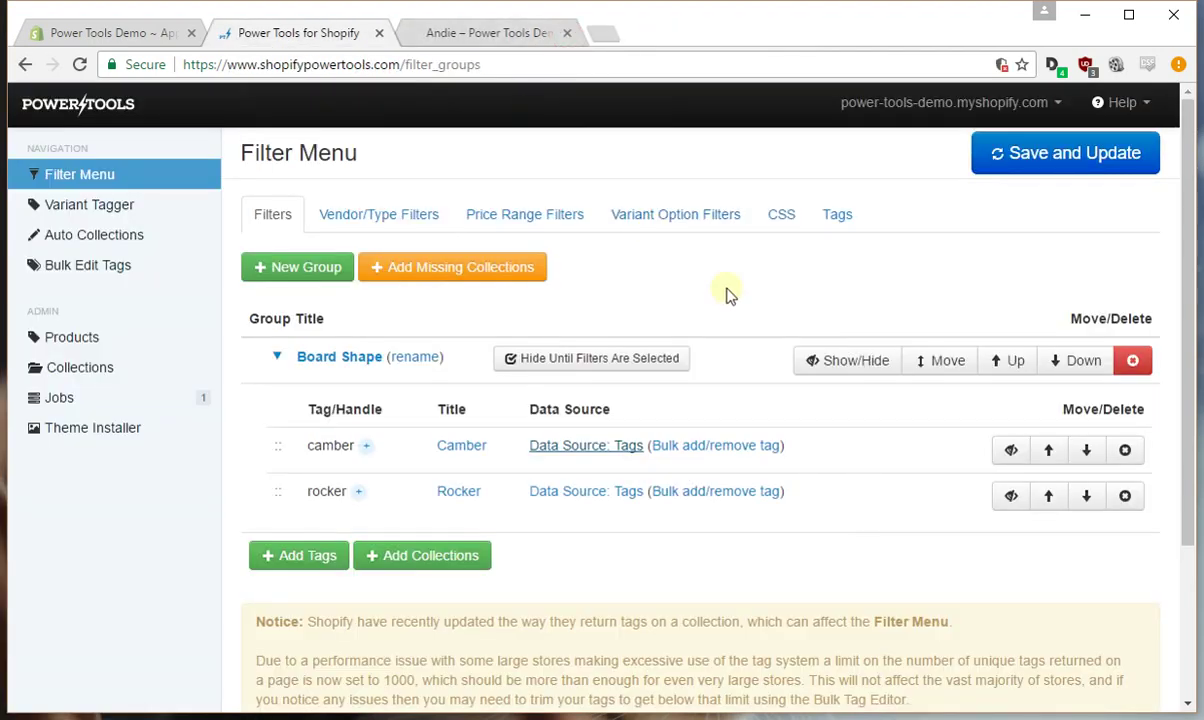
Create a second filter group titled "Type"
left_click(297, 267)
left_click(467, 269)
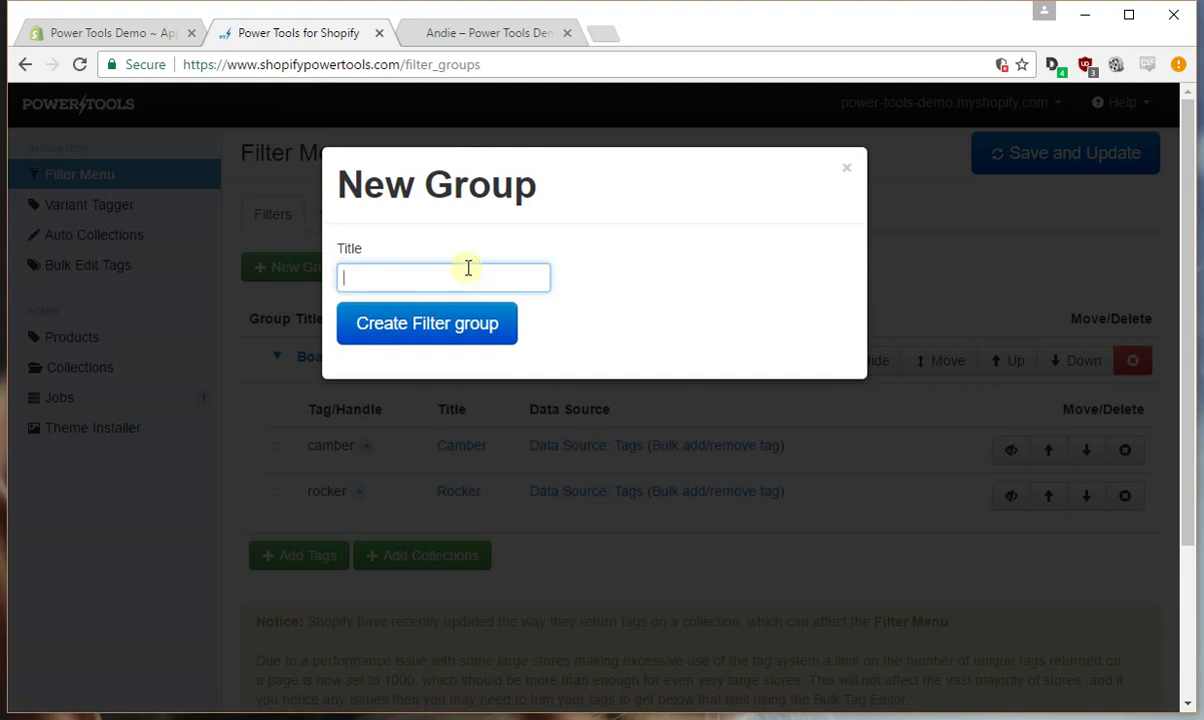
type("Type")
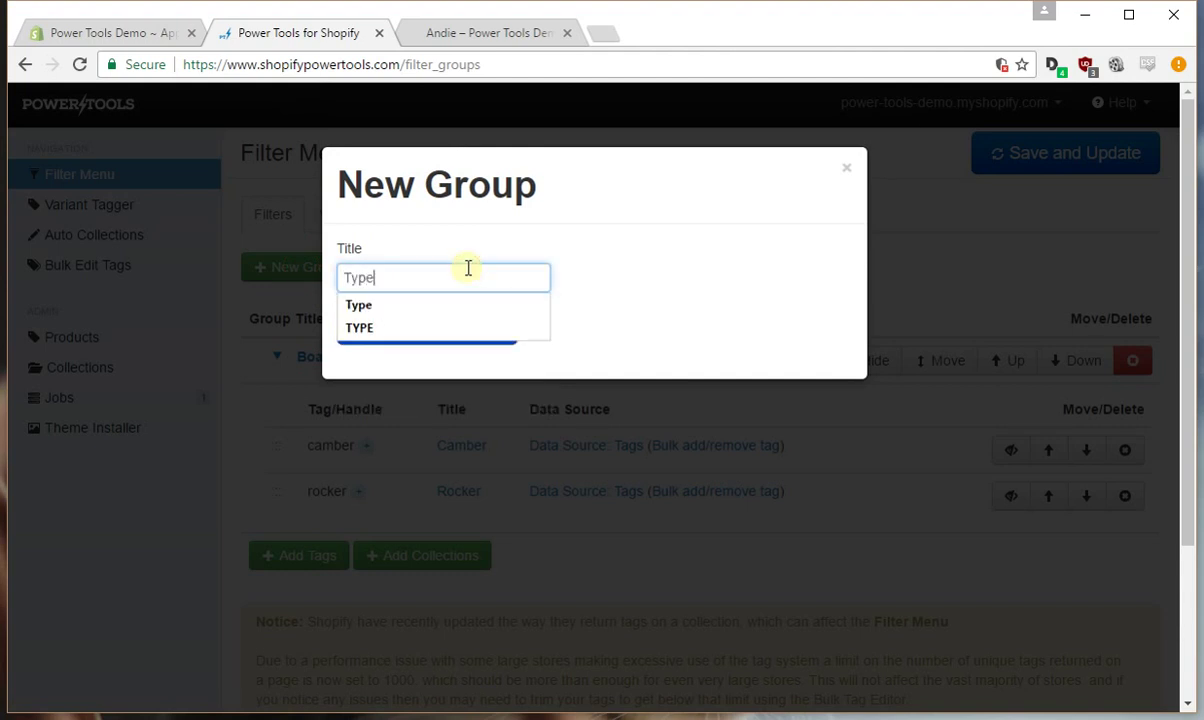
left_click(655, 262)
left_click(449, 325)
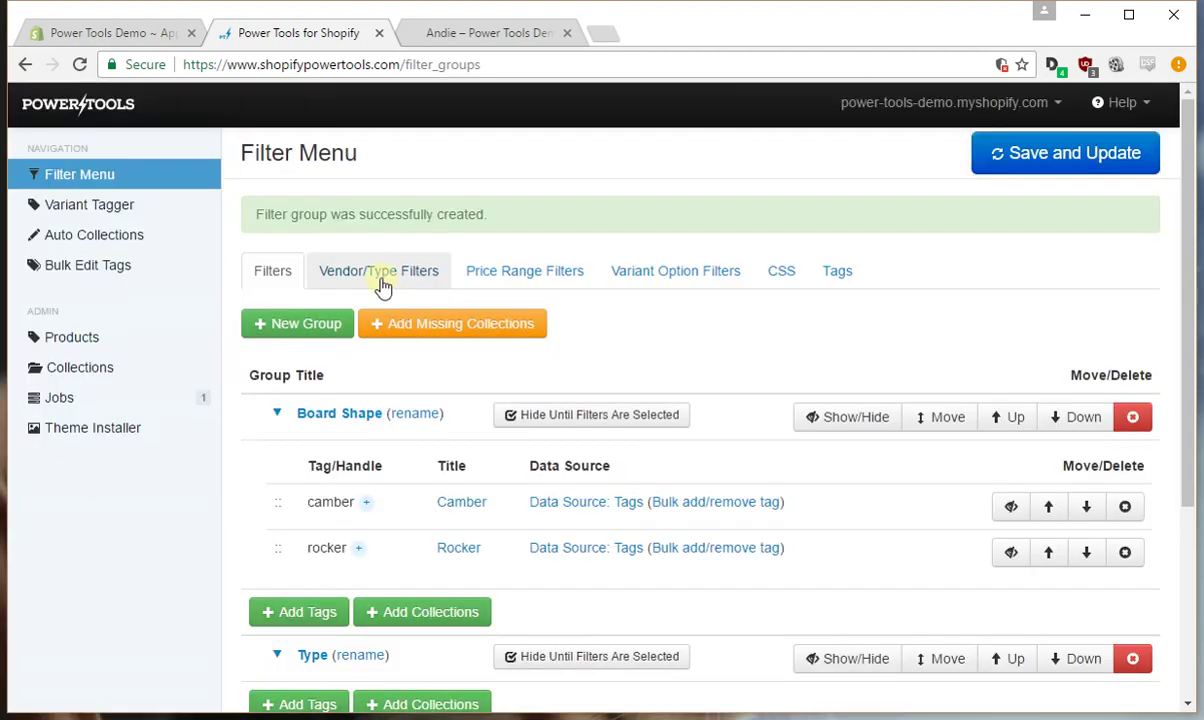
Add the Neff, Nike, Nordica, Oakley and Obermeyer collections as filters in the Type group
scroll(410, 275, "down", 2)
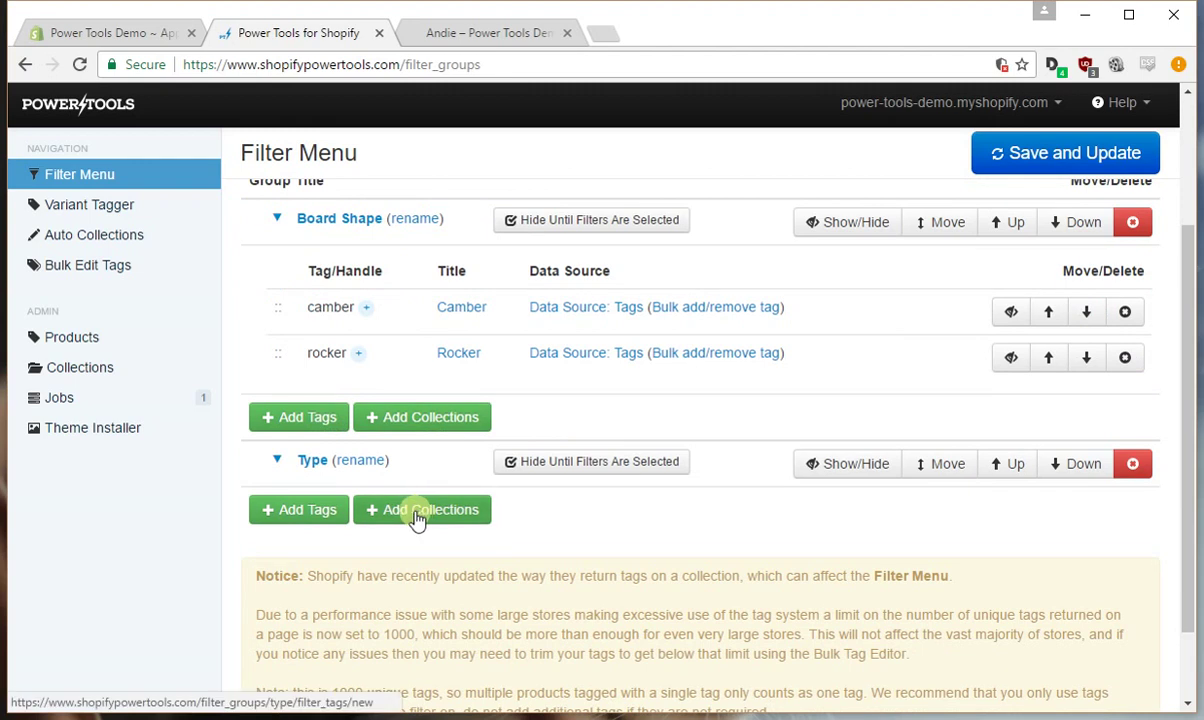
left_click(417, 520)
left_click(540, 300)
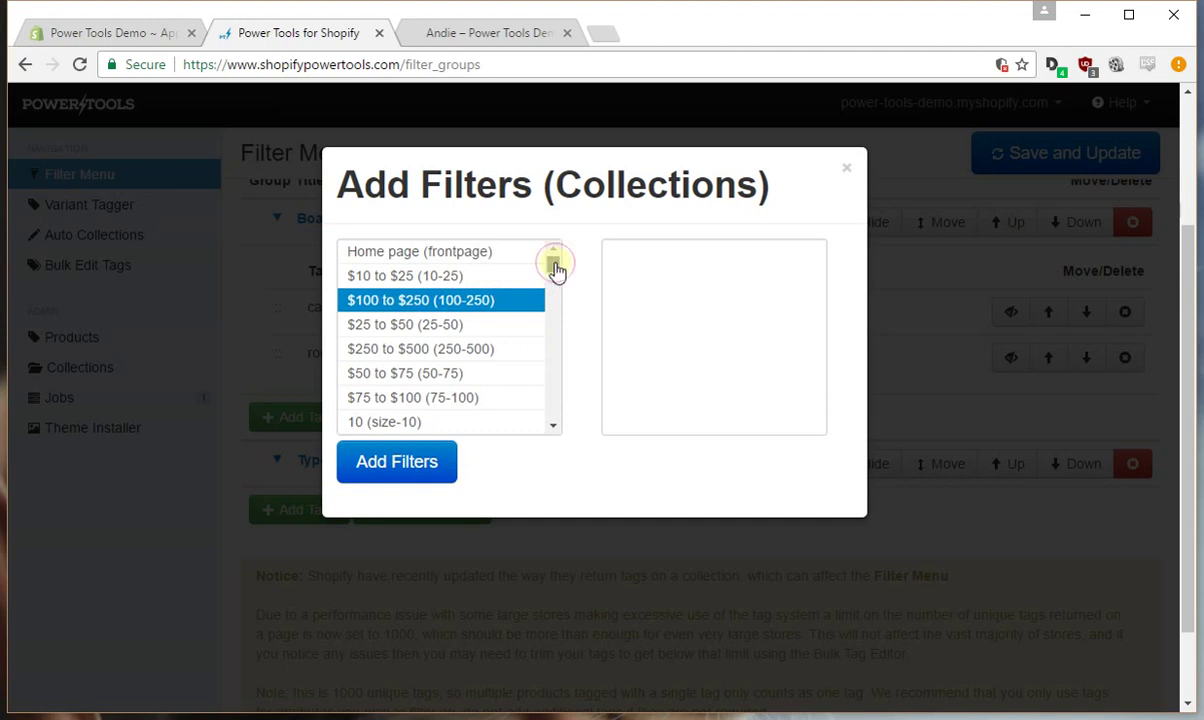
mouse_move(556, 261)
left_mouse_down()
mouse_move(545, 421)
mouse_move(551, 378)
left_mouse_up()
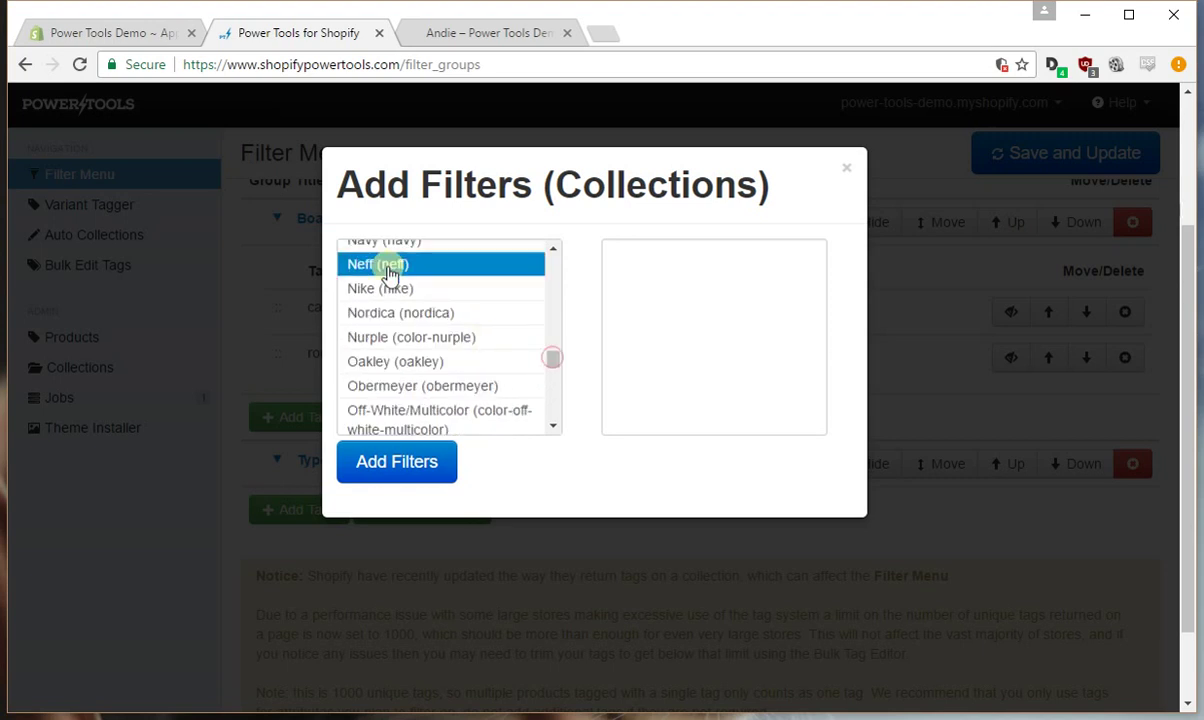
left_click(388, 264)
left_click(388, 264)
left_click(388, 264)
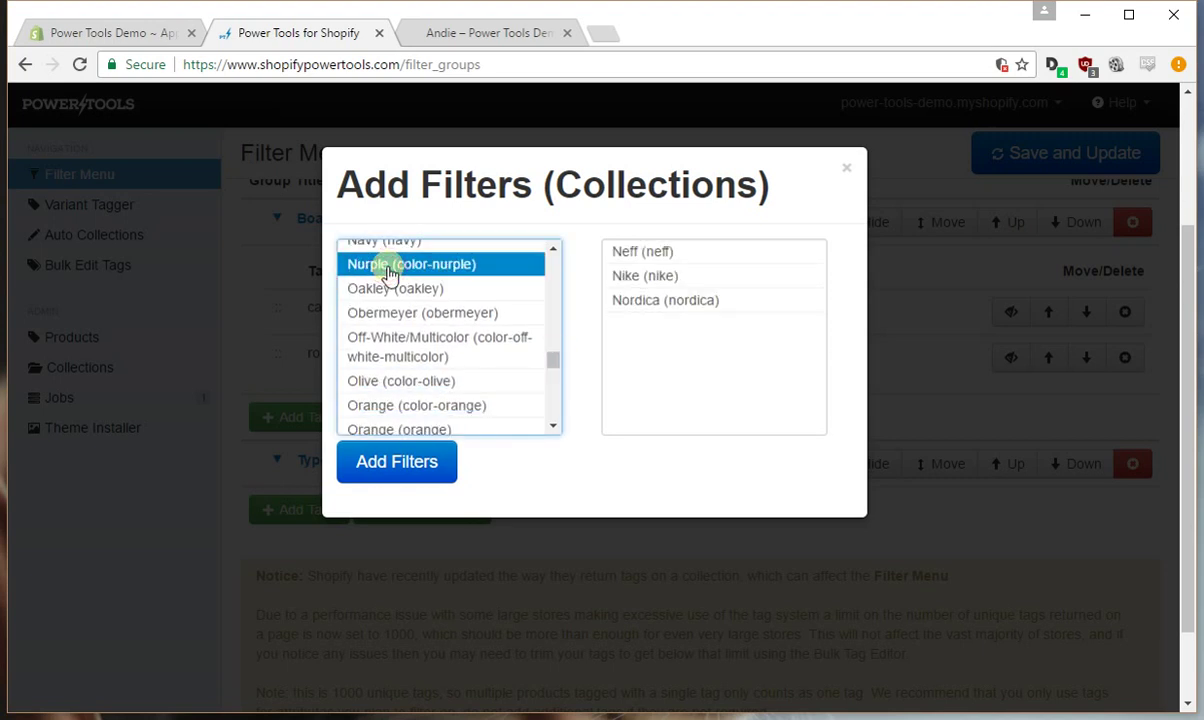
left_click(383, 289)
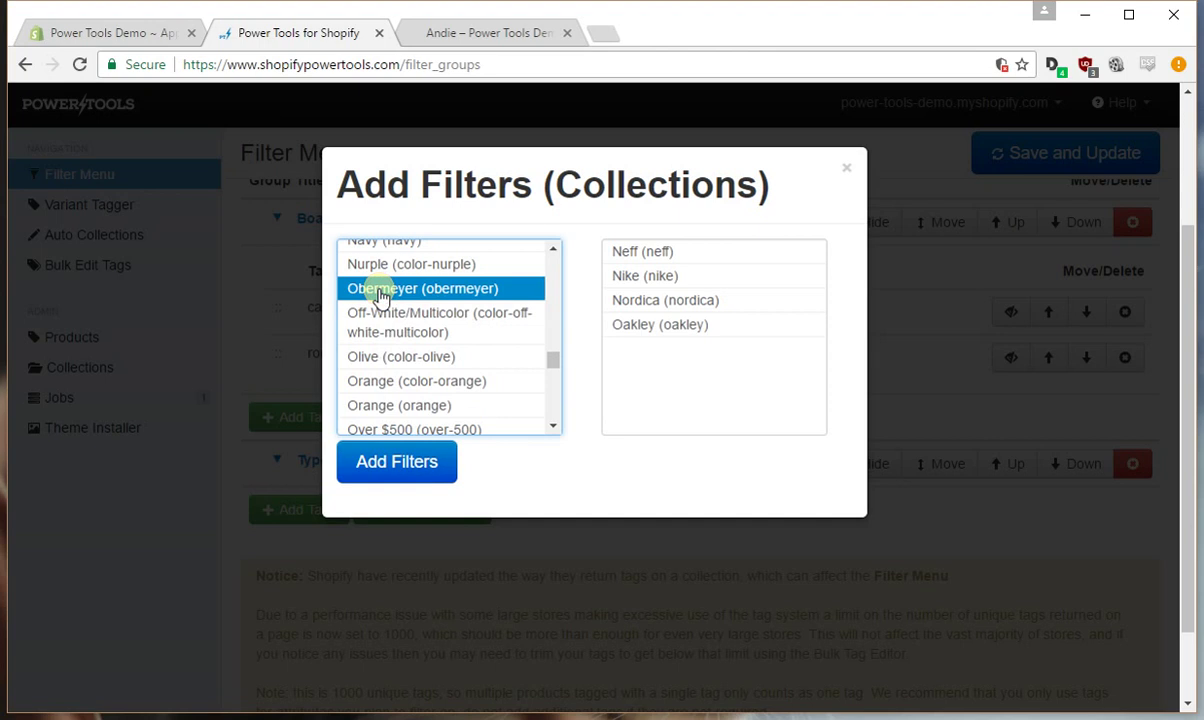
left_click(381, 290)
left_click(400, 460)
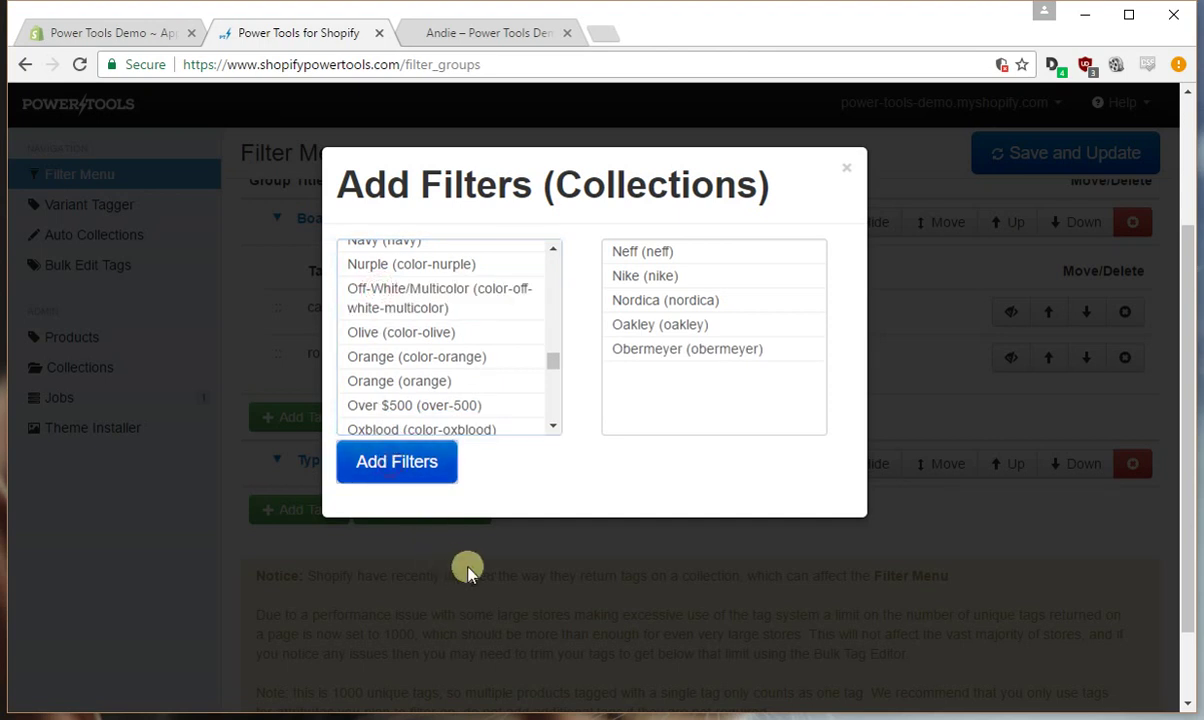
Sync the tag 'neff' to the products in the Neff collection and accept the confirmation
scroll(467, 567, "down", 2)
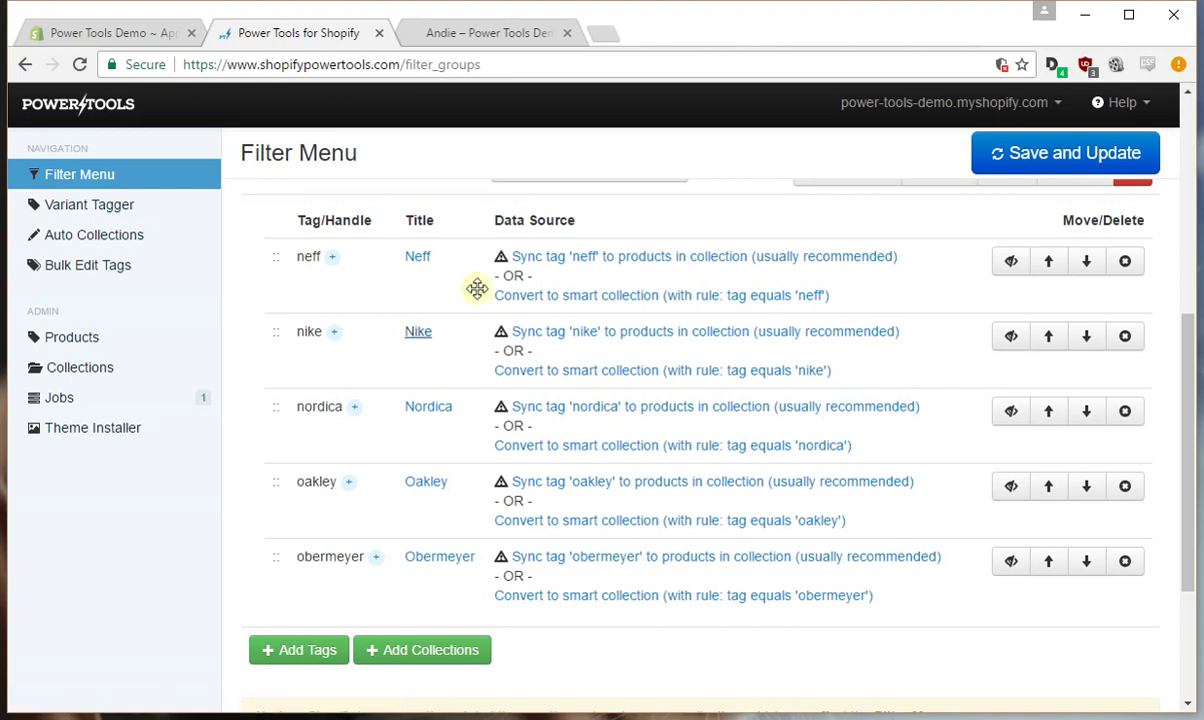
left_click(558, 257)
left_click(672, 182)
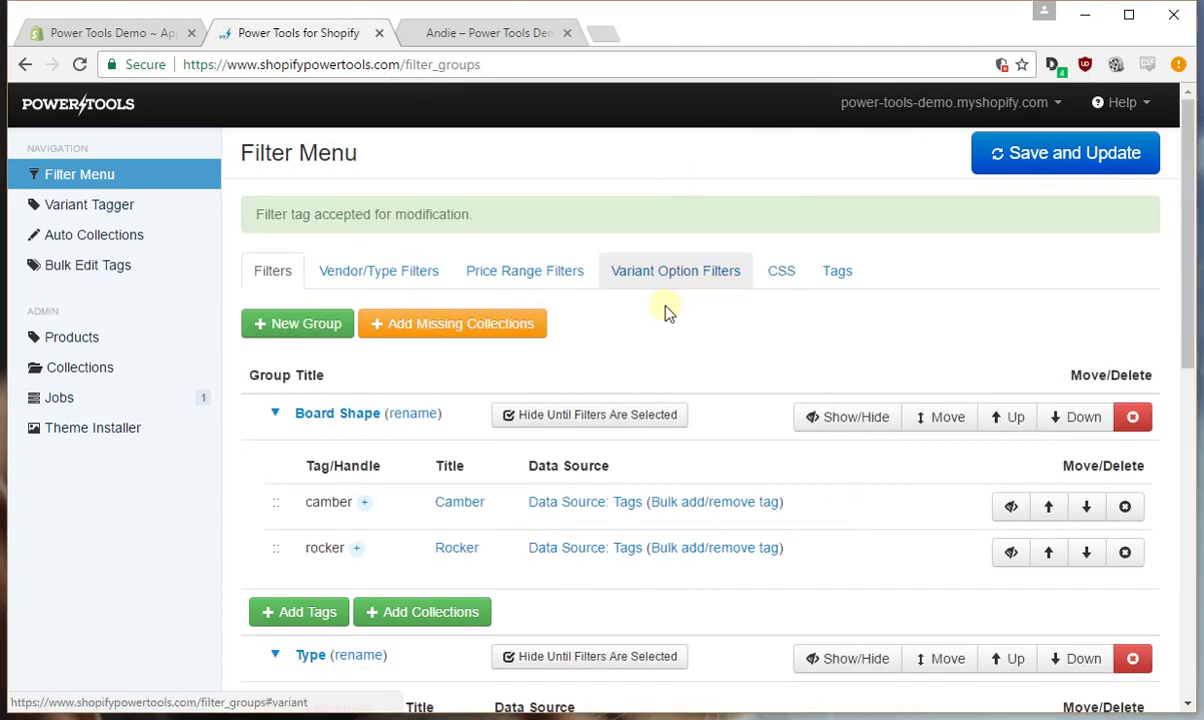
Collapse the Board Shape group and convert Nike to a smart collection with the rule tag equals 'nike'
left_click(271, 410)
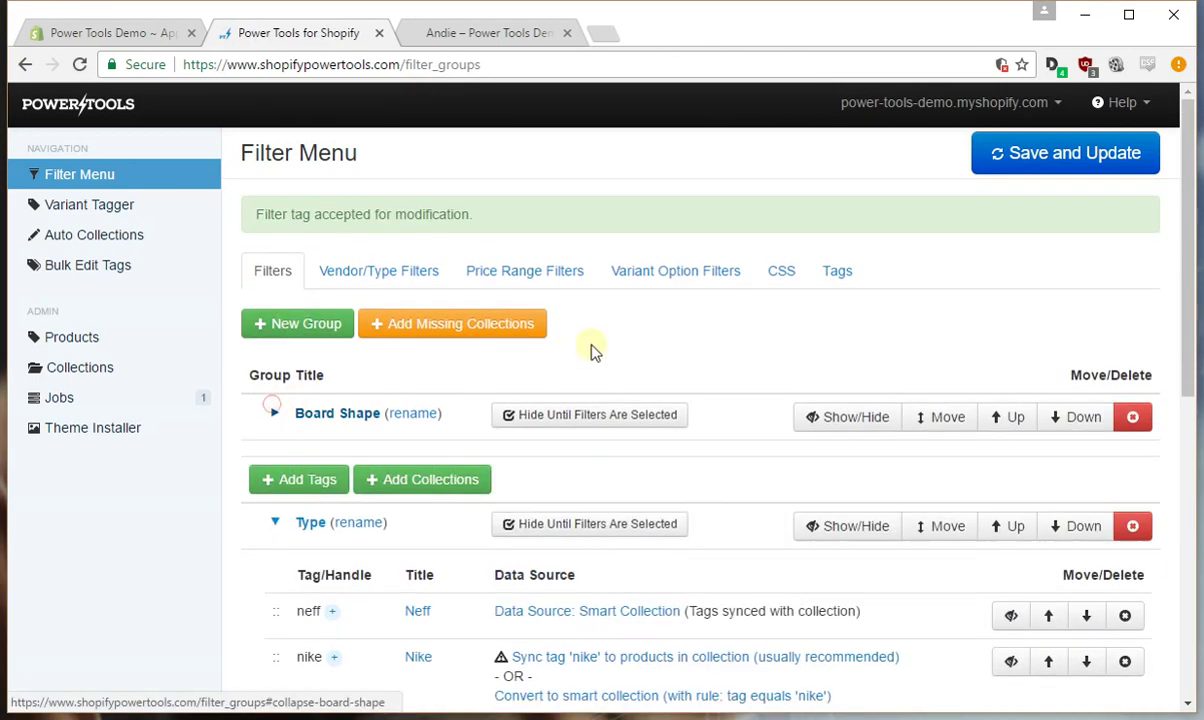
scroll(598, 346, "down", 2)
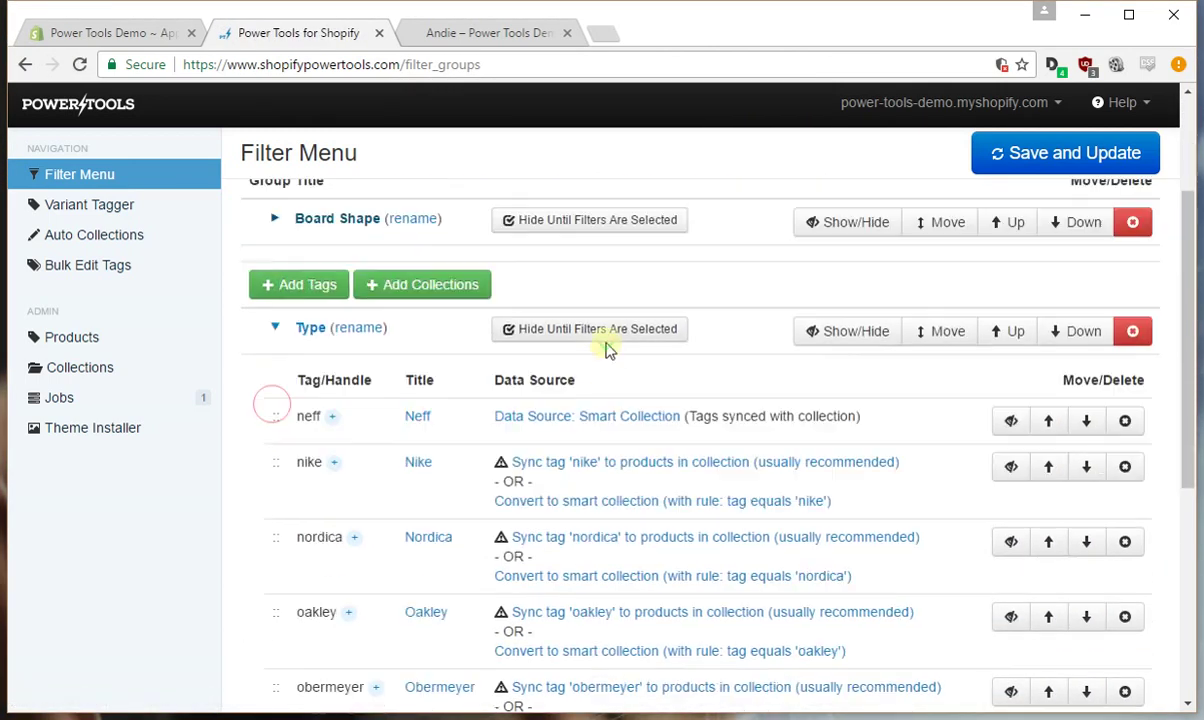
left_click(575, 503)
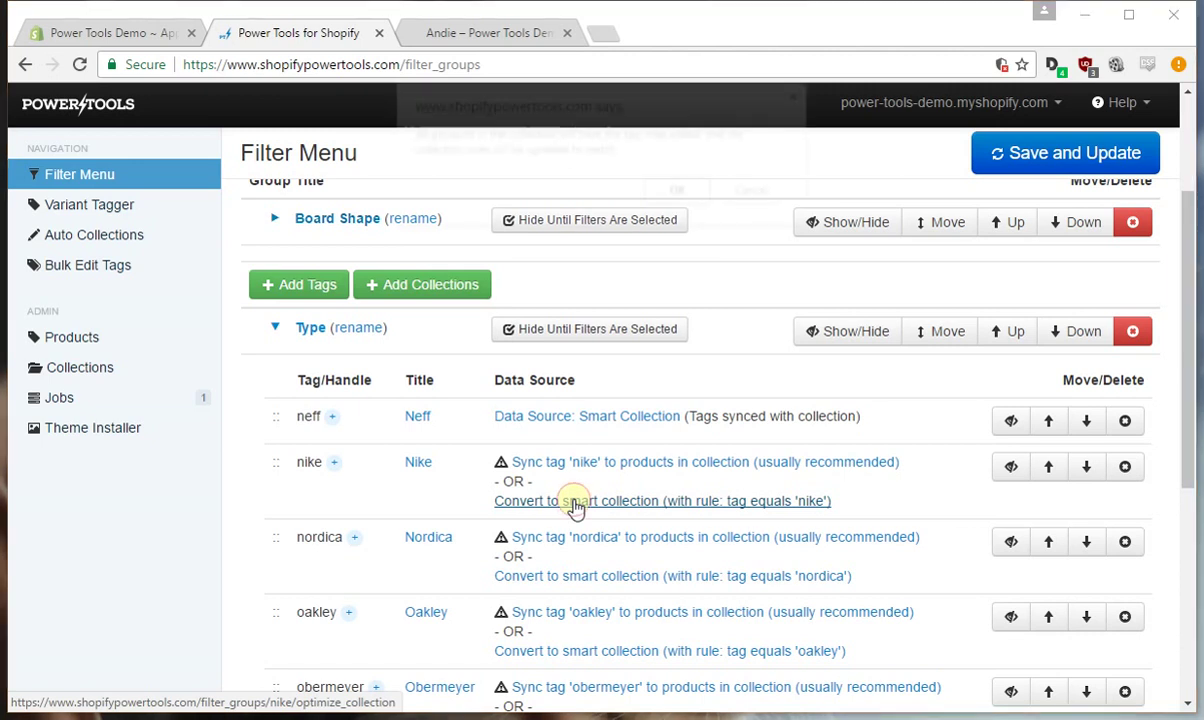
left_click(681, 193)
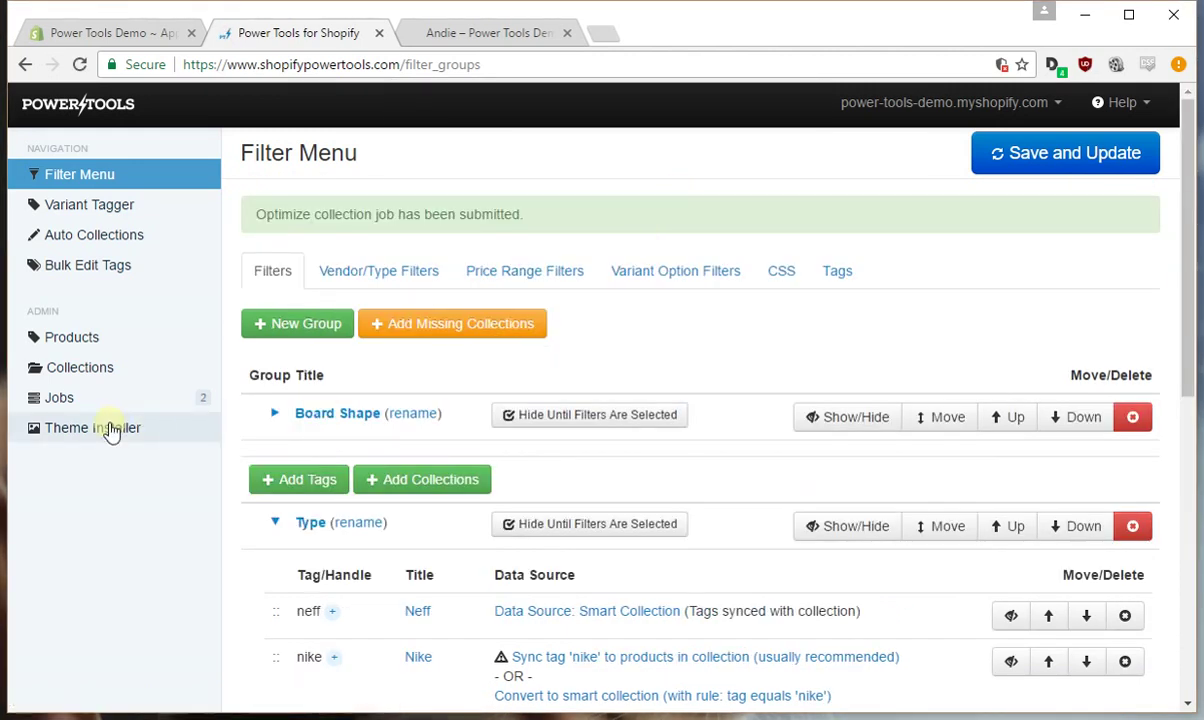
Check the state of the pending jobs and reload the Filter Menu
left_click(94, 398)
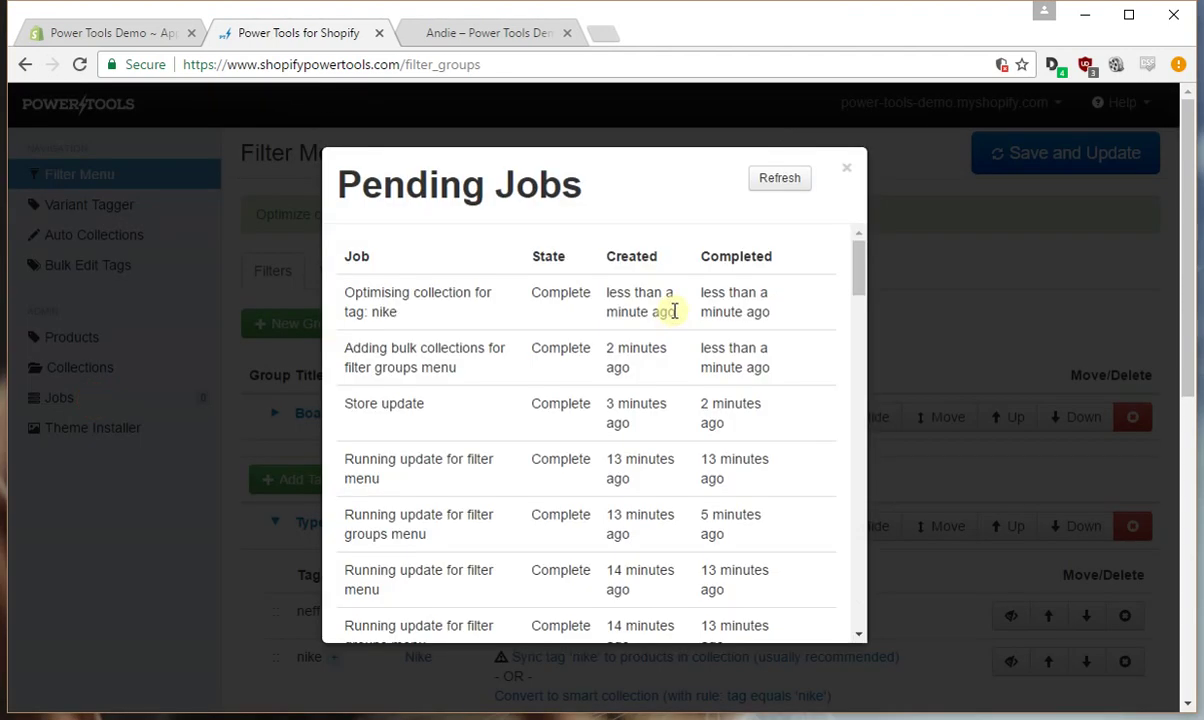
left_click(846, 168)
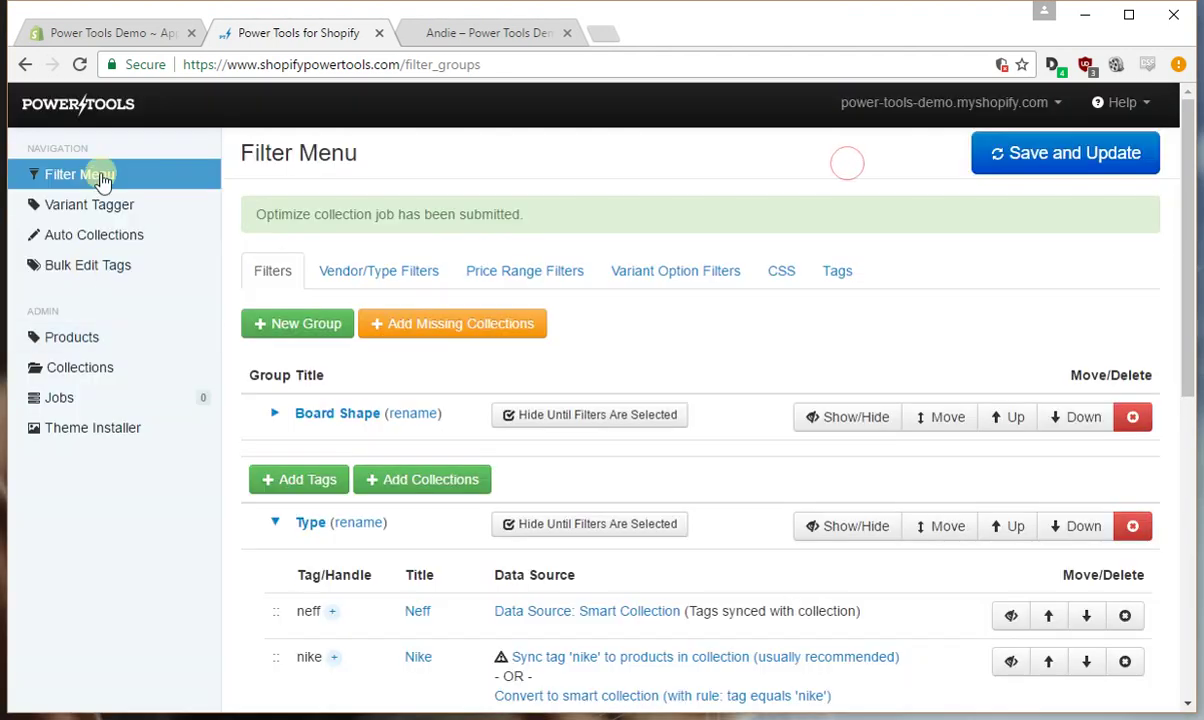
left_click(118, 180)
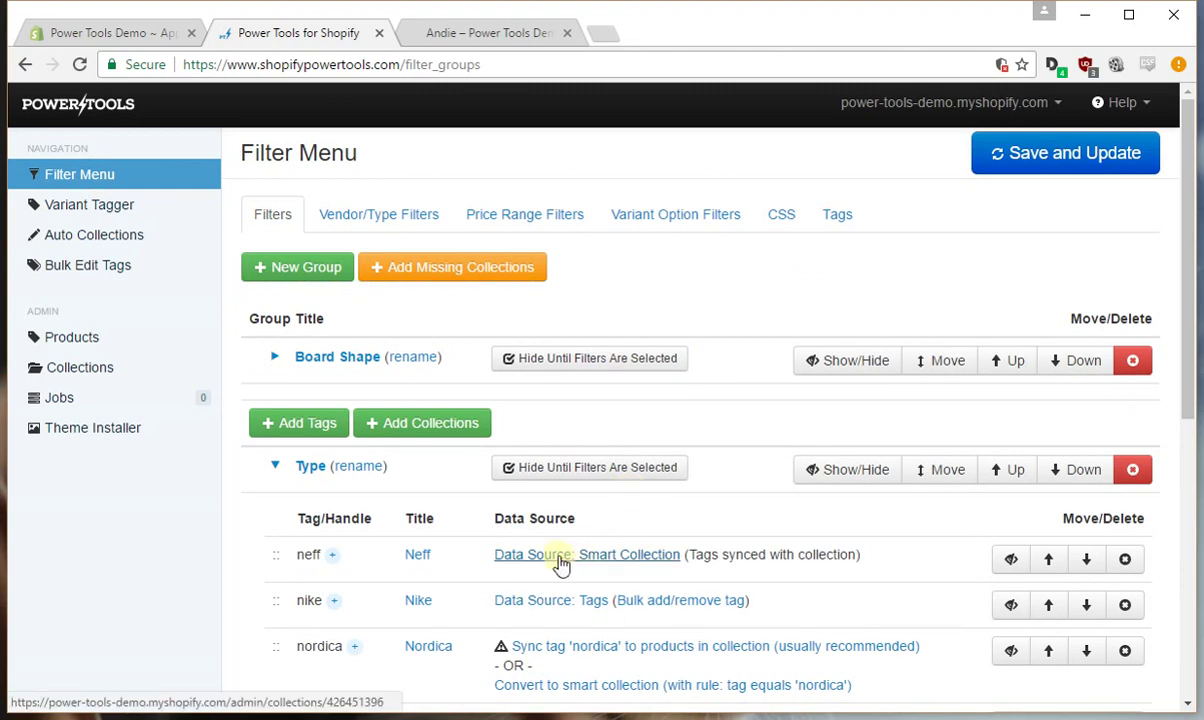
Examine the conditions and products of the collections behind the Neff and Nike filters
left_click(560, 563)
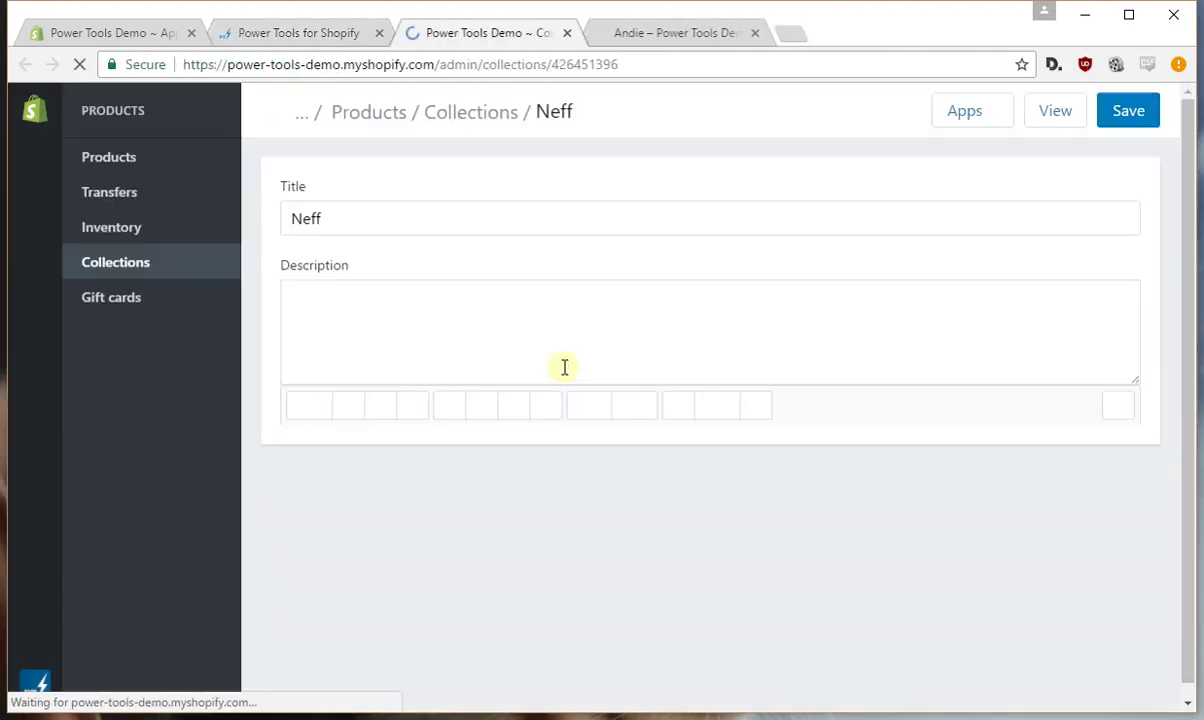
scroll(583, 355, "down", 3)
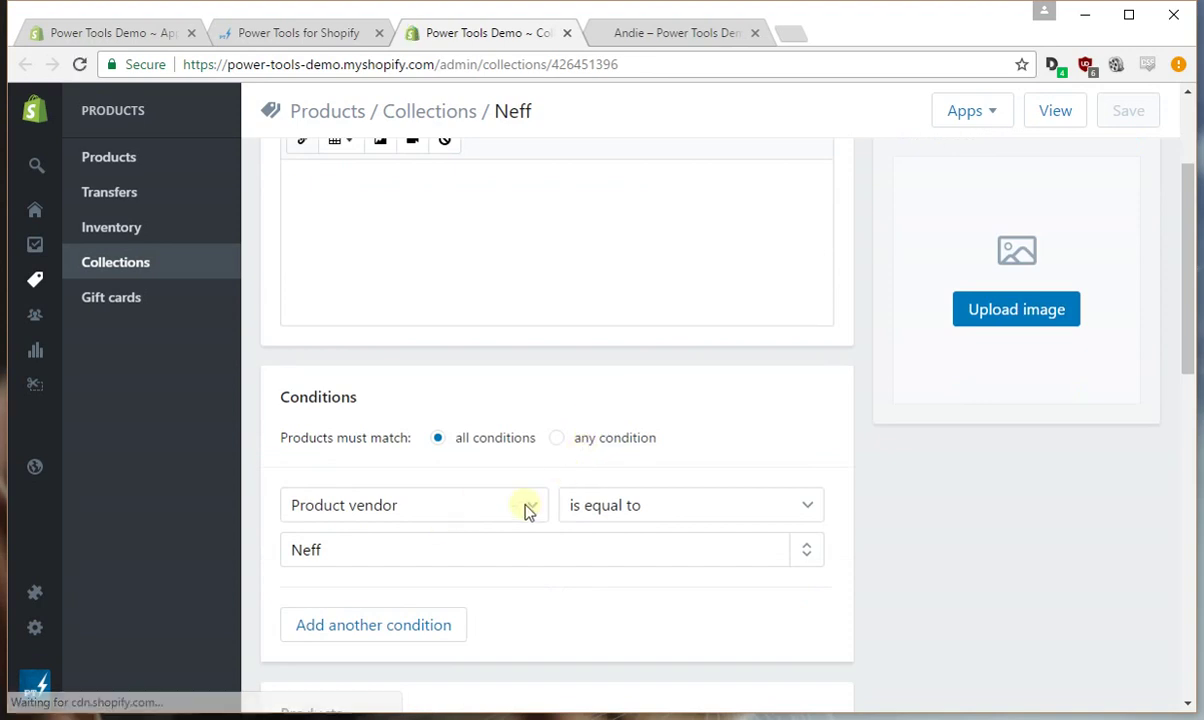
scroll(500, 540, "down", 2)
scroll(528, 565, "down", 5)
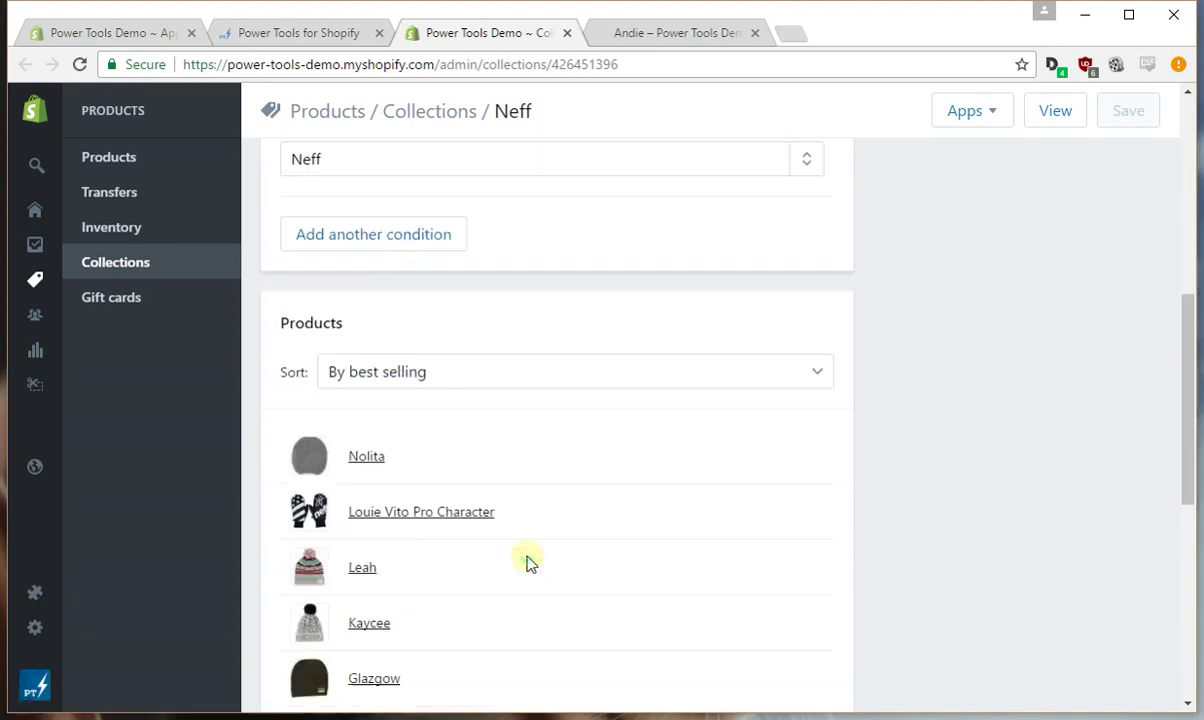
scroll(556, 486, "up", 2)
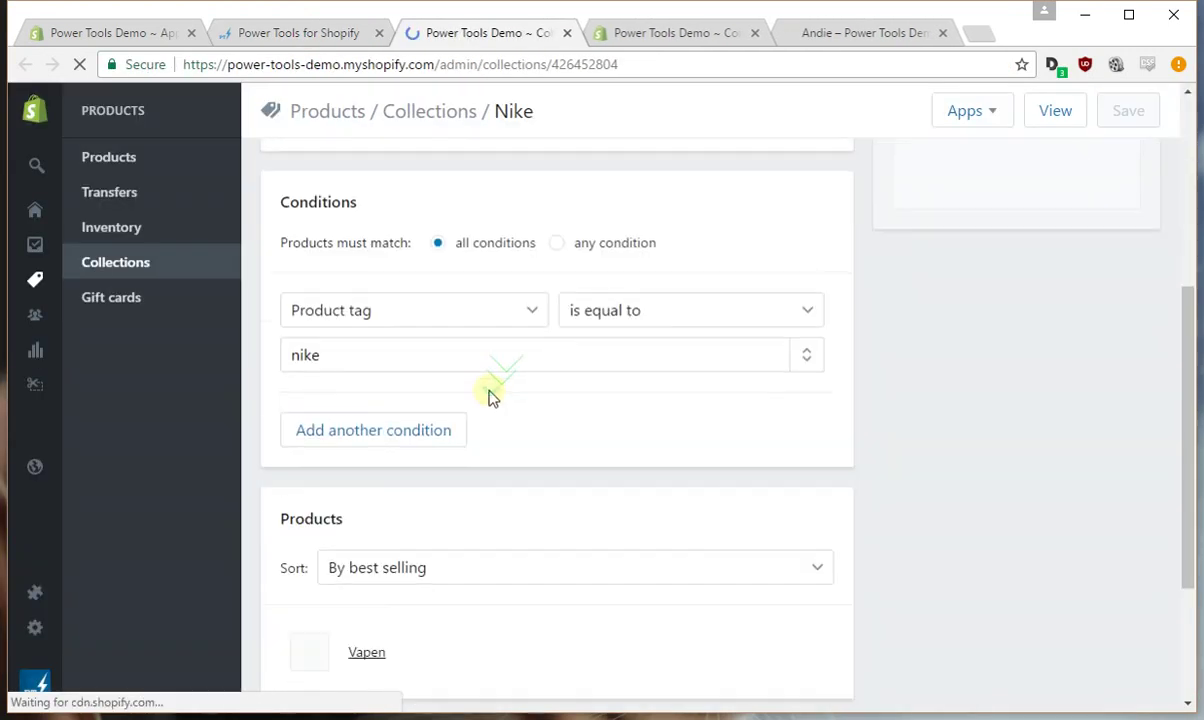
scroll(480, 380, "up", 2)
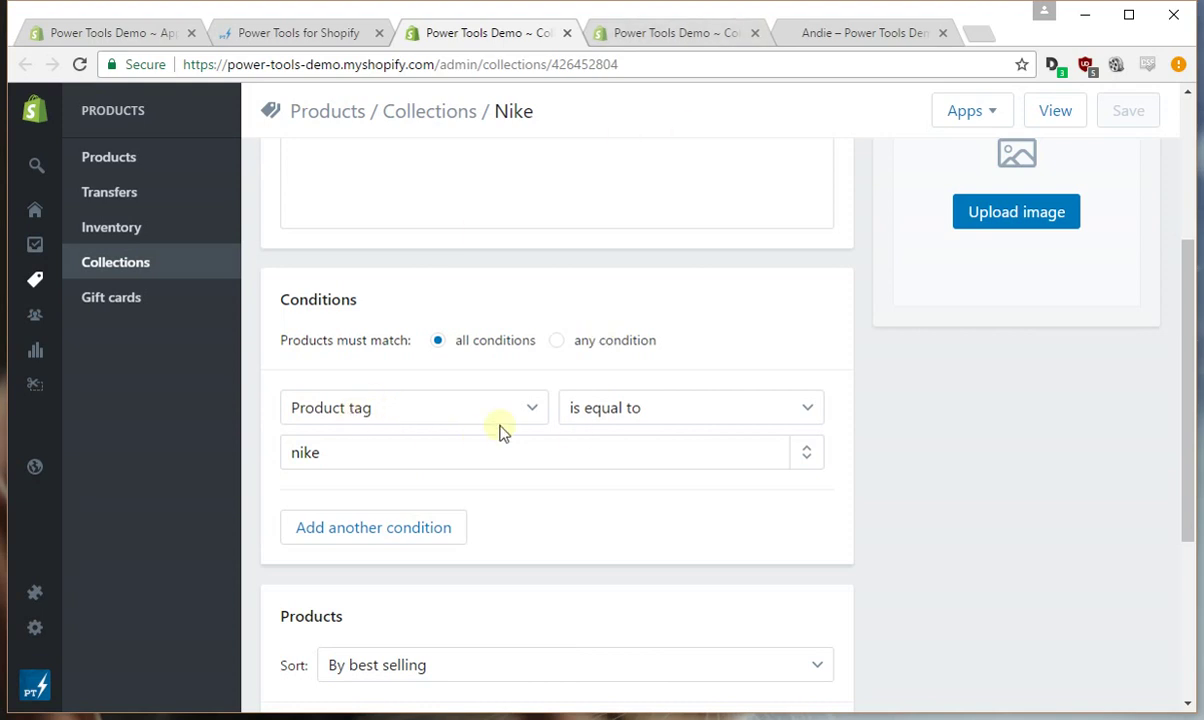
scroll(501, 430, "down", 2)
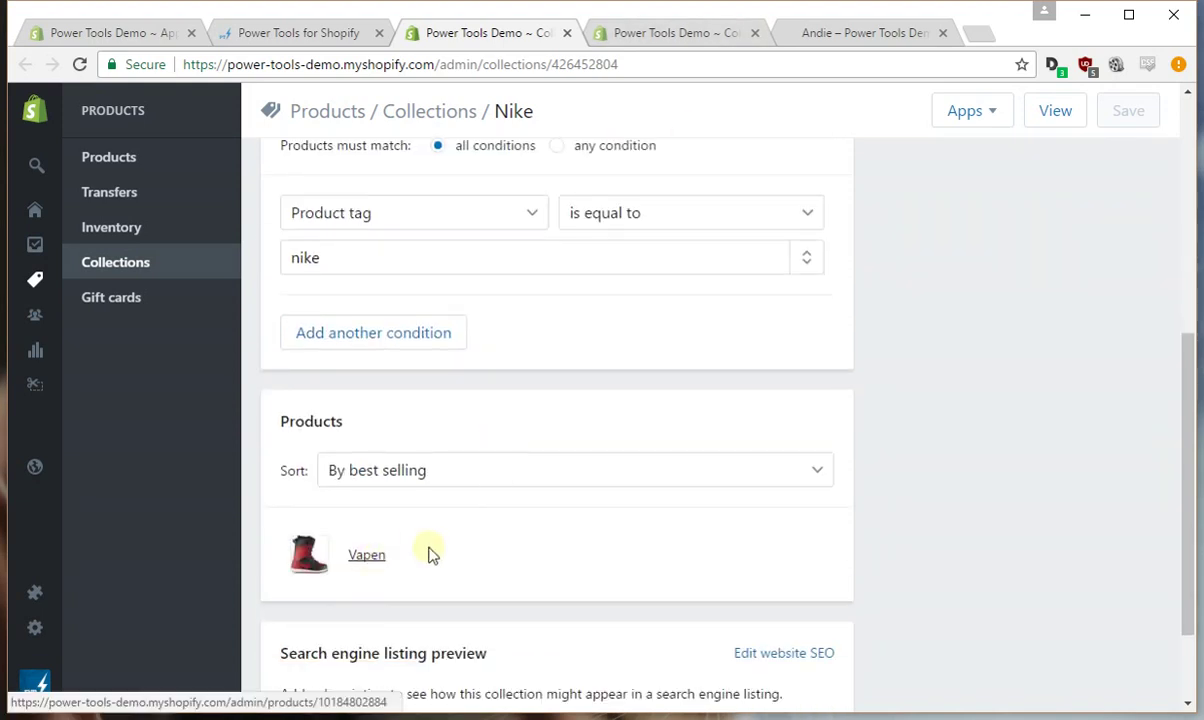
Return to the Power Tools Filter Menu, look over the filter groups, and save and update the menu
left_click(302, 33)
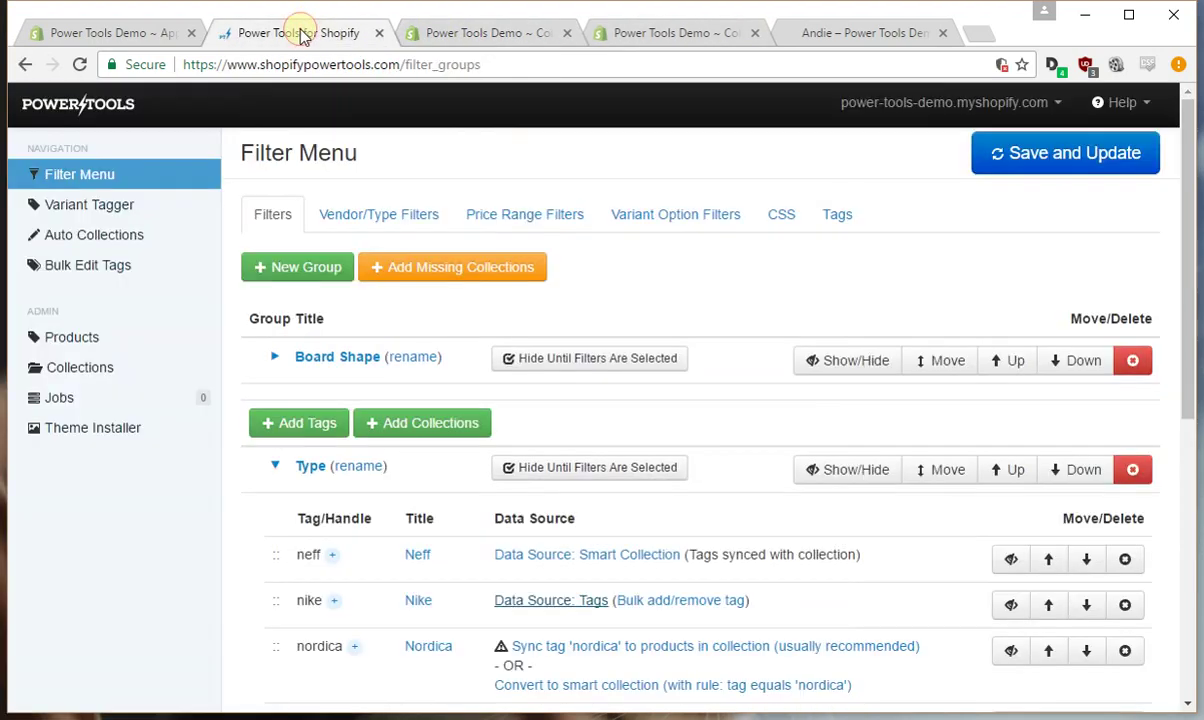
scroll(610, 410, "down", 2)
scroll(608, 409, "up", 3)
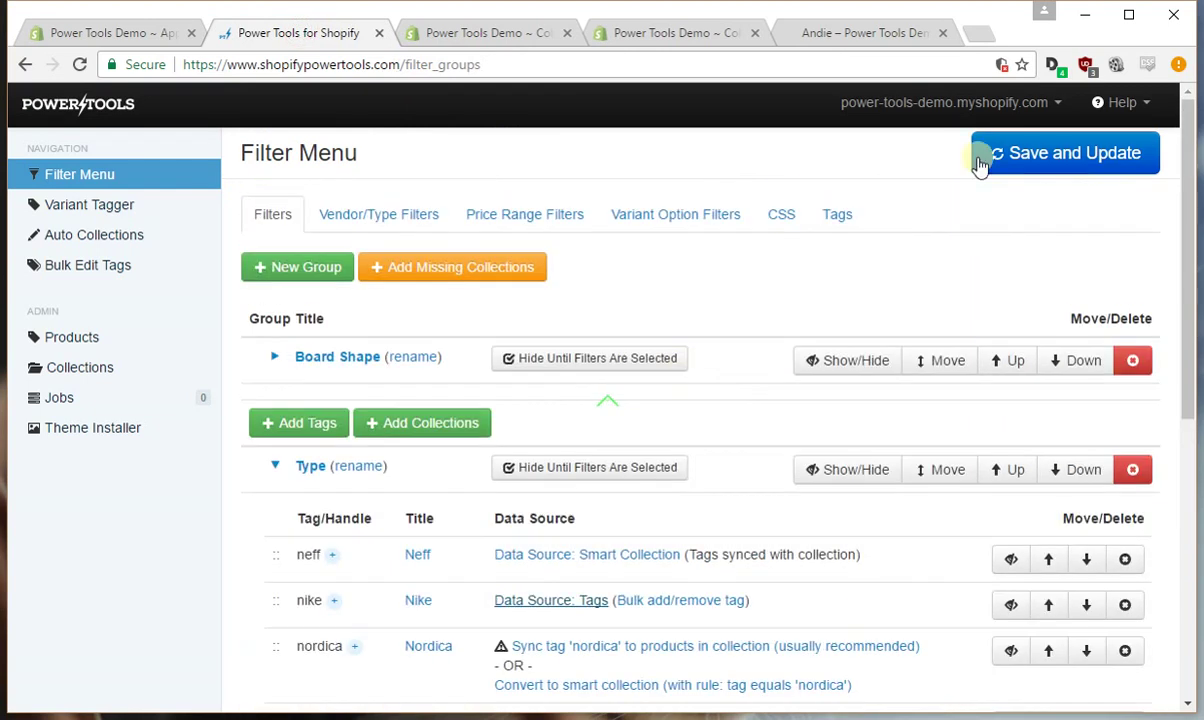
left_click(1036, 155)
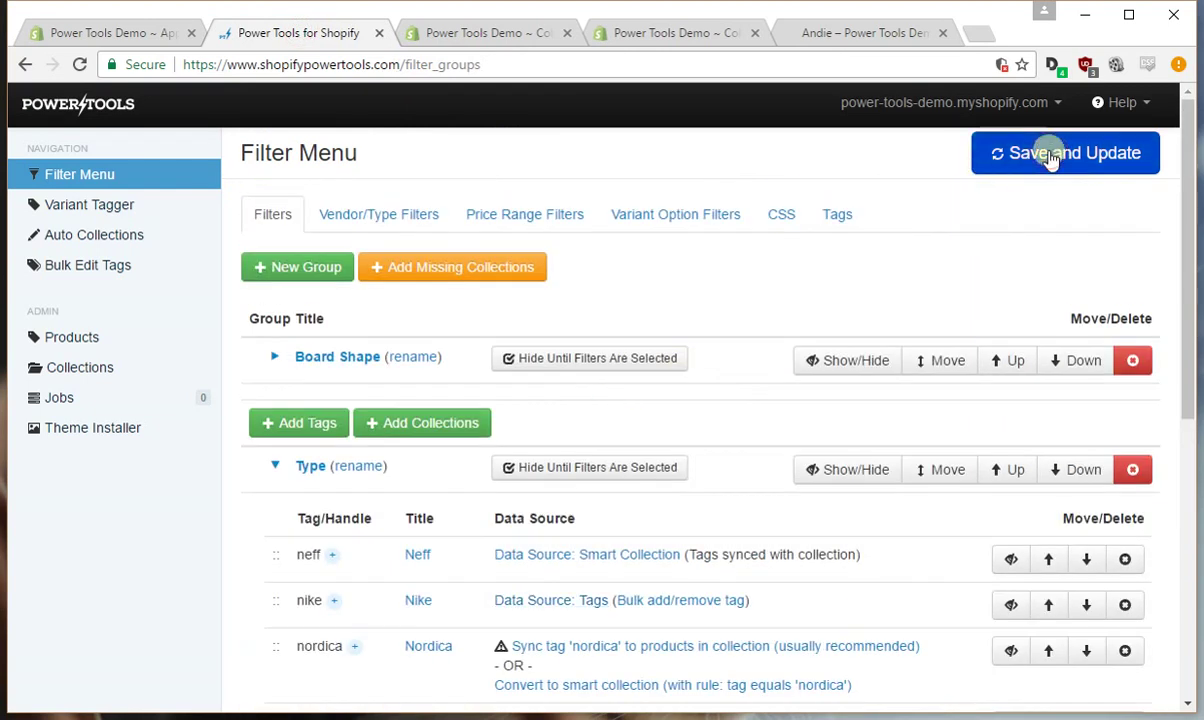
Switch to the Power Tools Demo storefront and open its catalog to view the filters
left_click(845, 38)
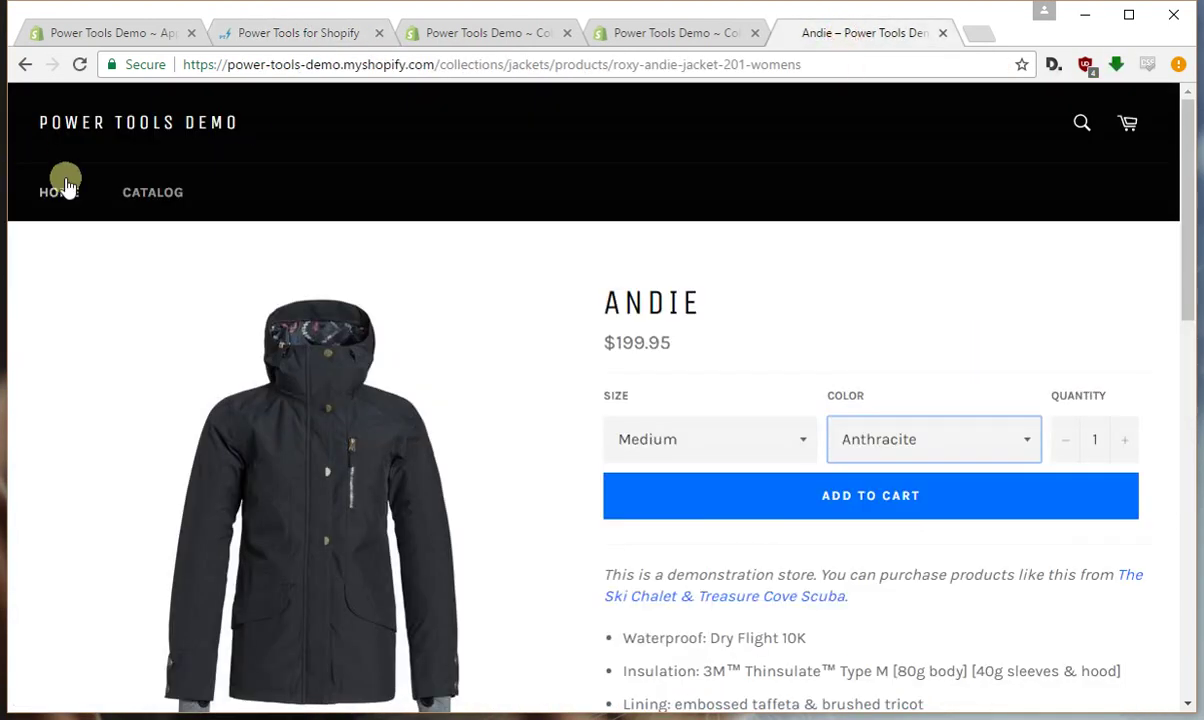
left_click(150, 191)
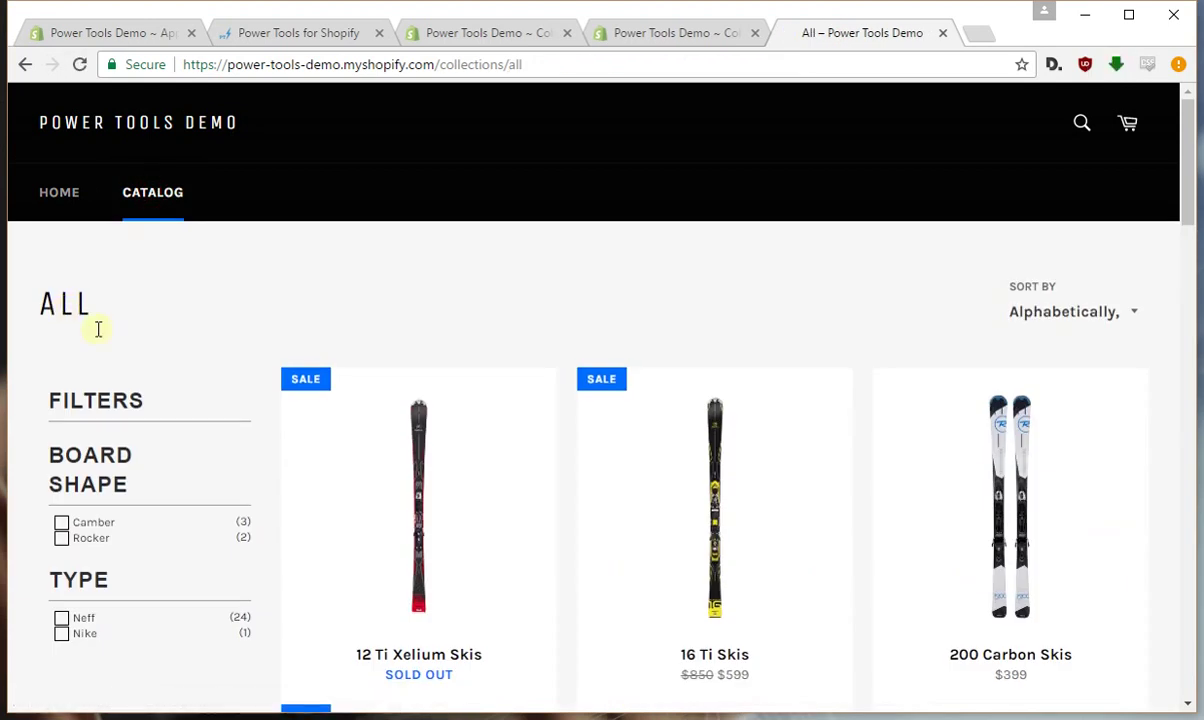